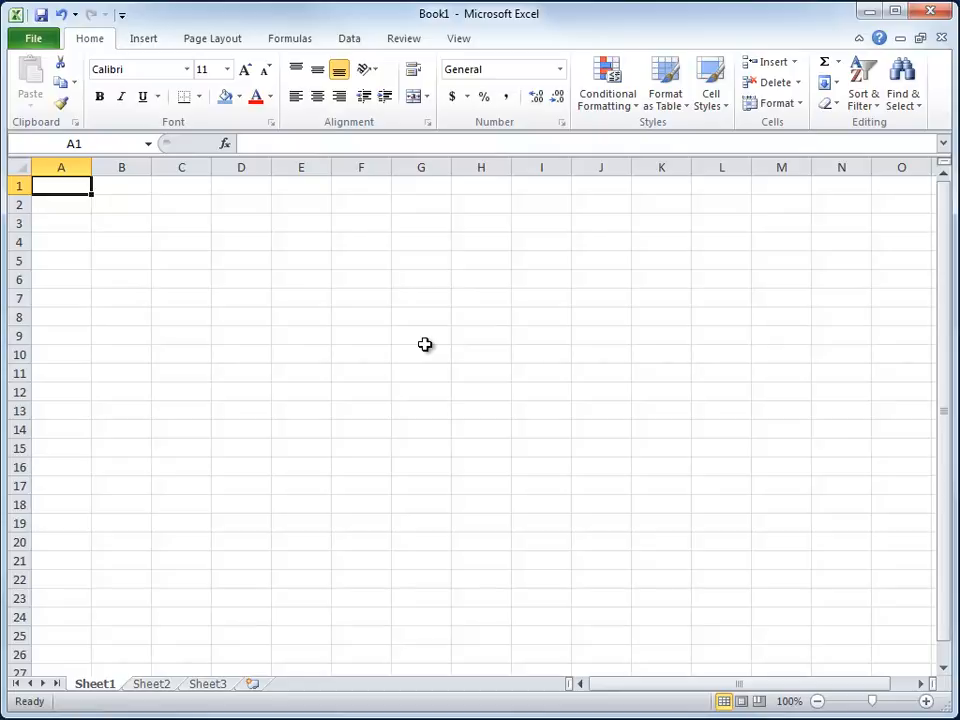
# - Fill cell B2 with light blue and enter the text "stuff" in it
pyautogui.click(117, 204)
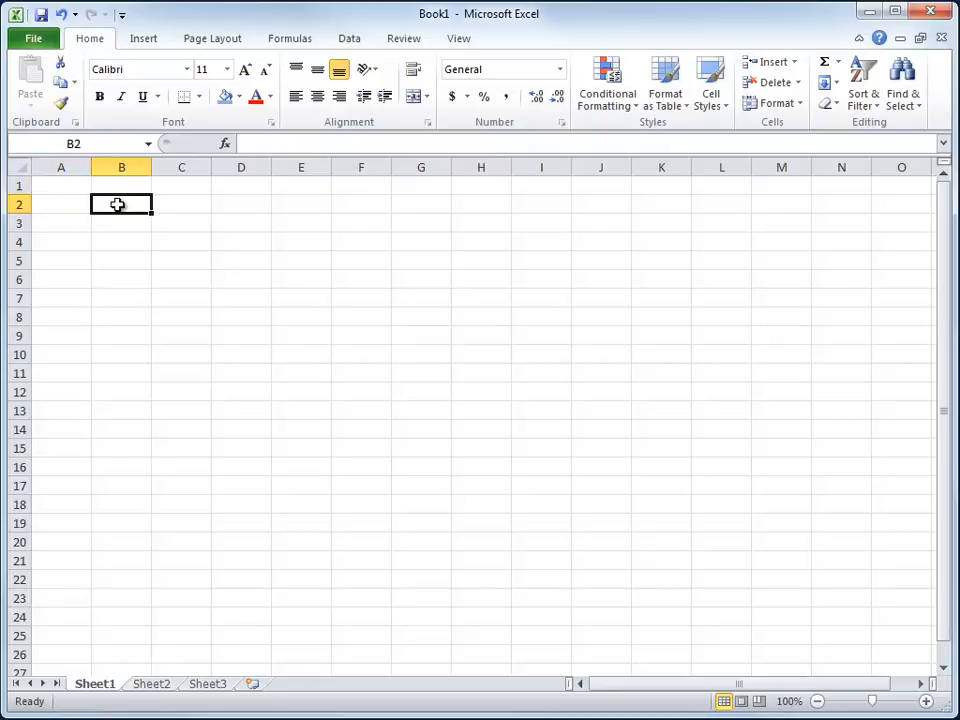
pyautogui.click(224, 98)
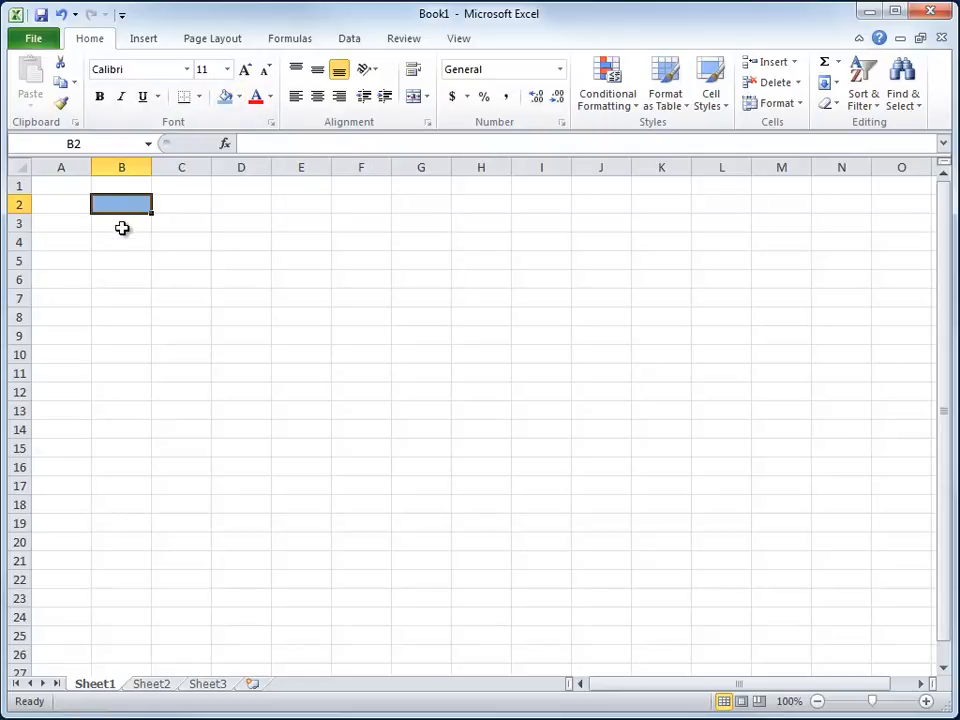
pyautogui.write('stuff')
pyautogui.press('Return')
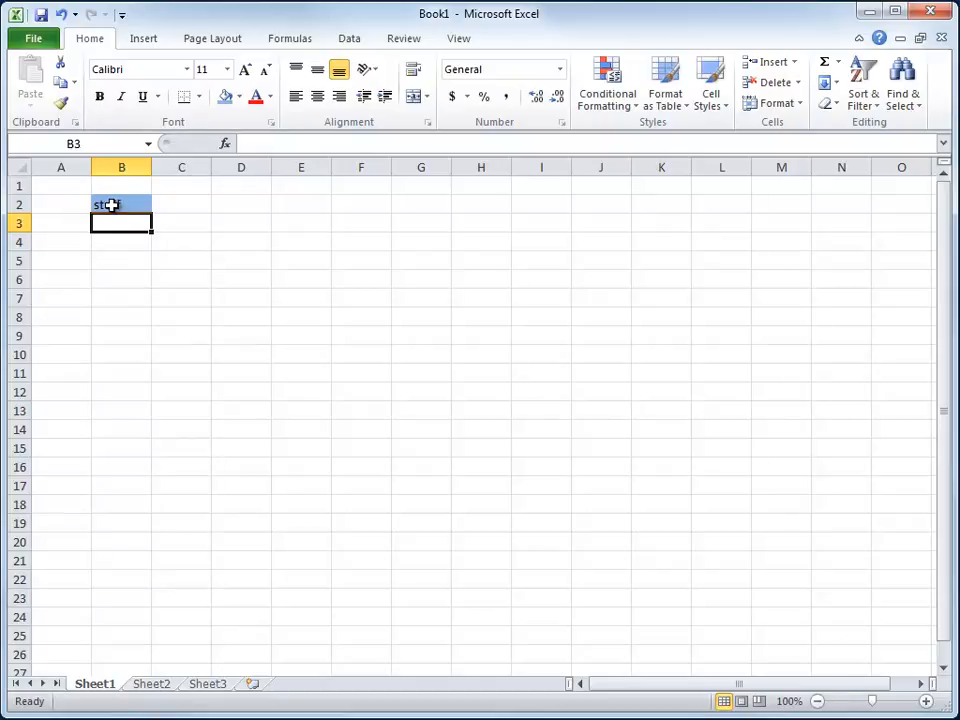
# - Delete the contents of cell B2 and enter "stuff" in cell B3
pyautogui.click(114, 204)
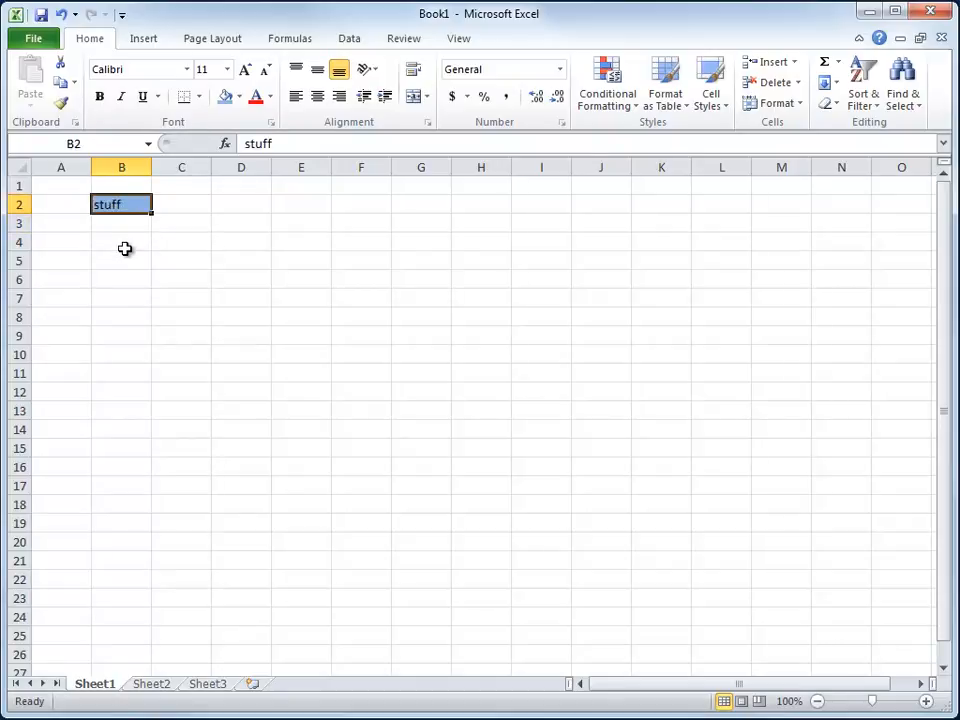
pyautogui.press('Delete')
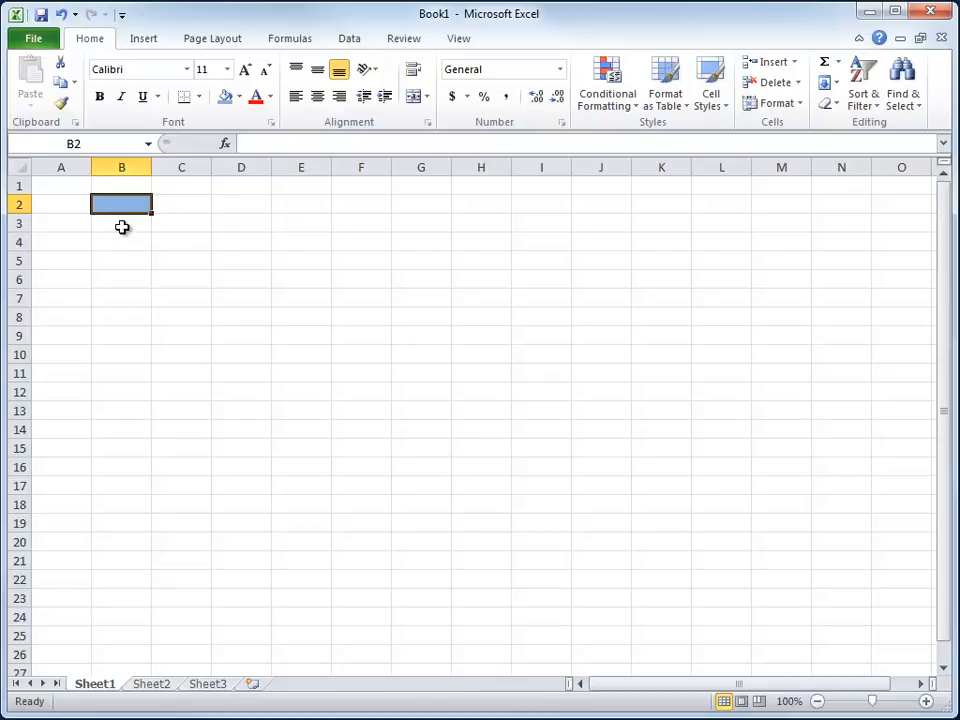
pyautogui.click(121, 227)
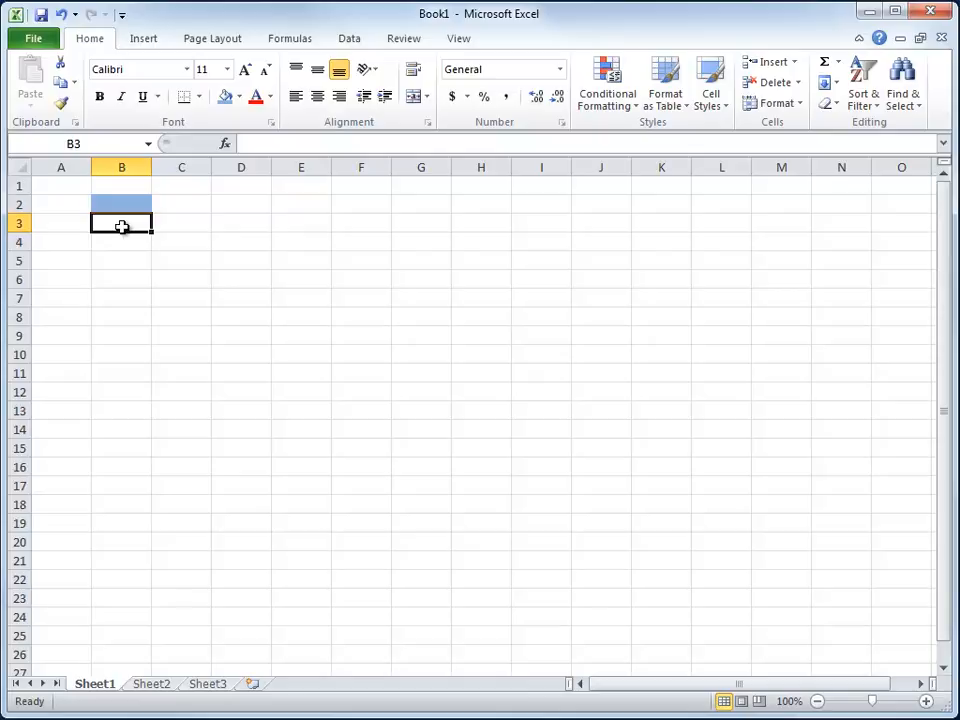
pyautogui.write('stuff')
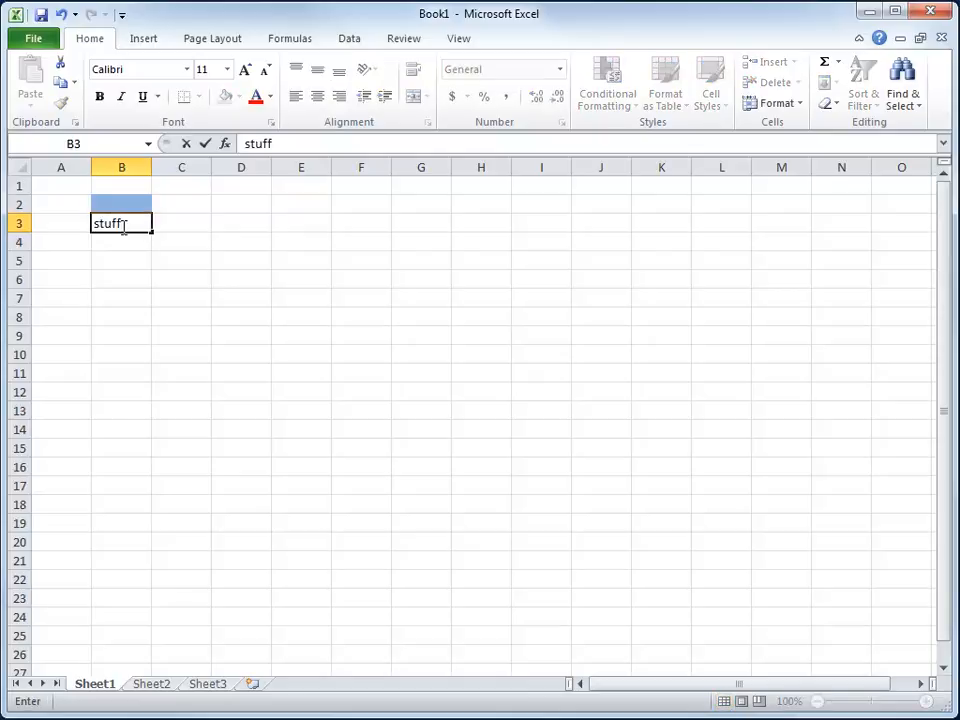
pyautogui.click(121, 226)
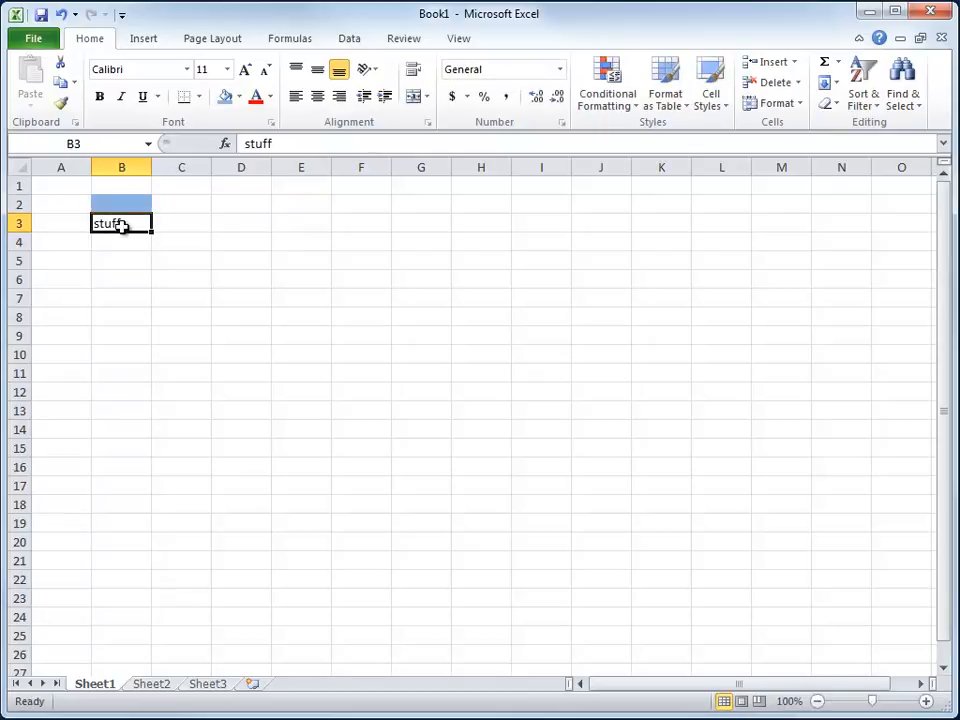
# - Set the font color of cell B3 to red and replace its text with "else"
pyautogui.click(256, 104)
pyautogui.press('Delete')
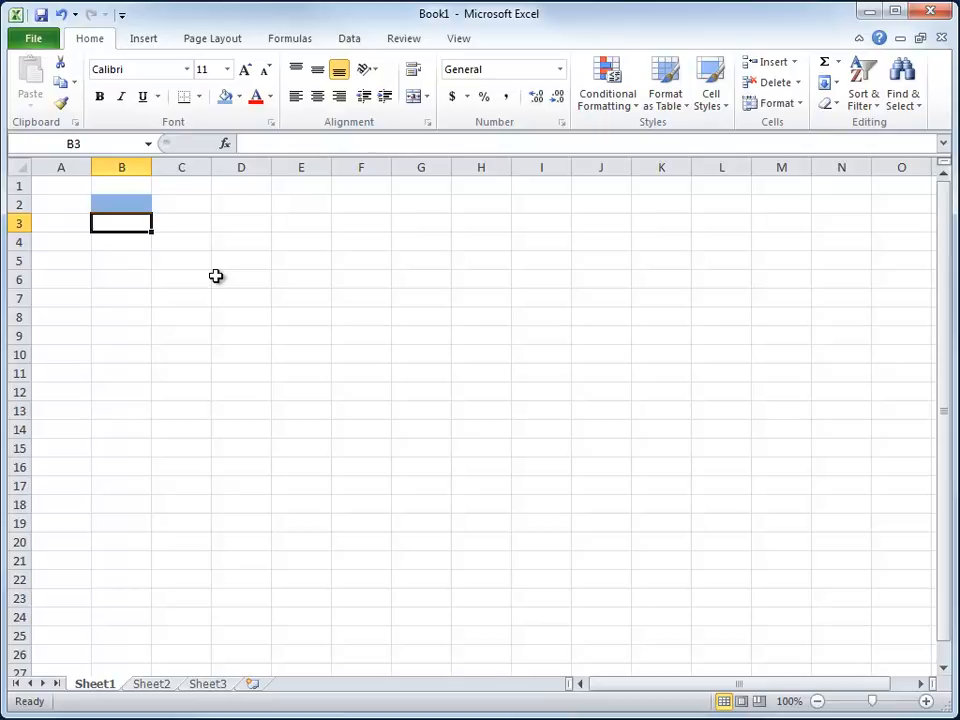
pyautogui.write('else')
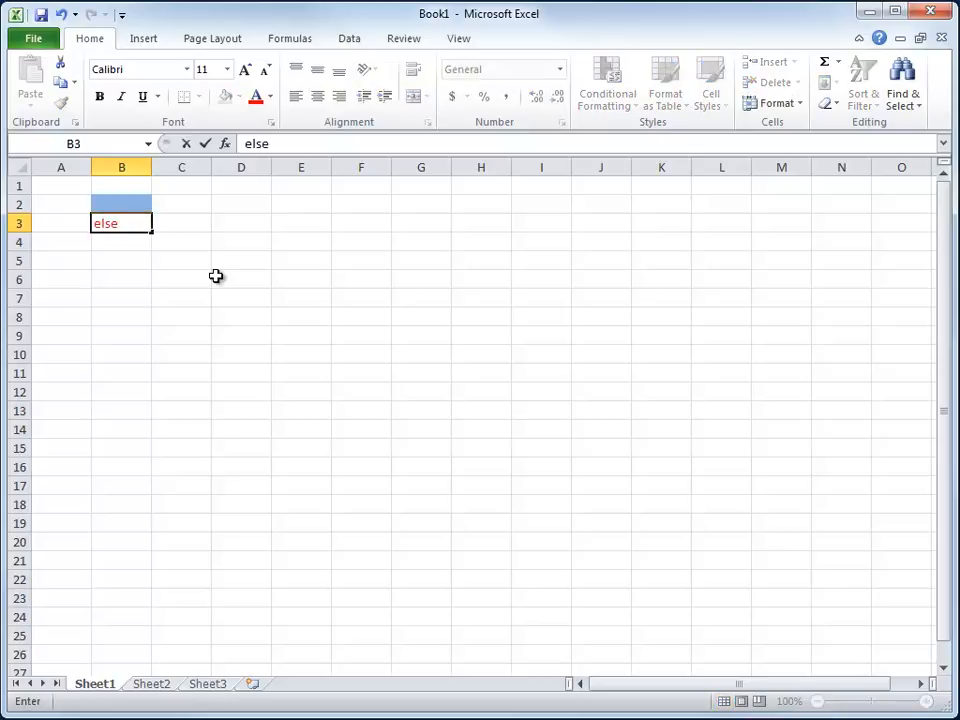
pyautogui.press('Return')
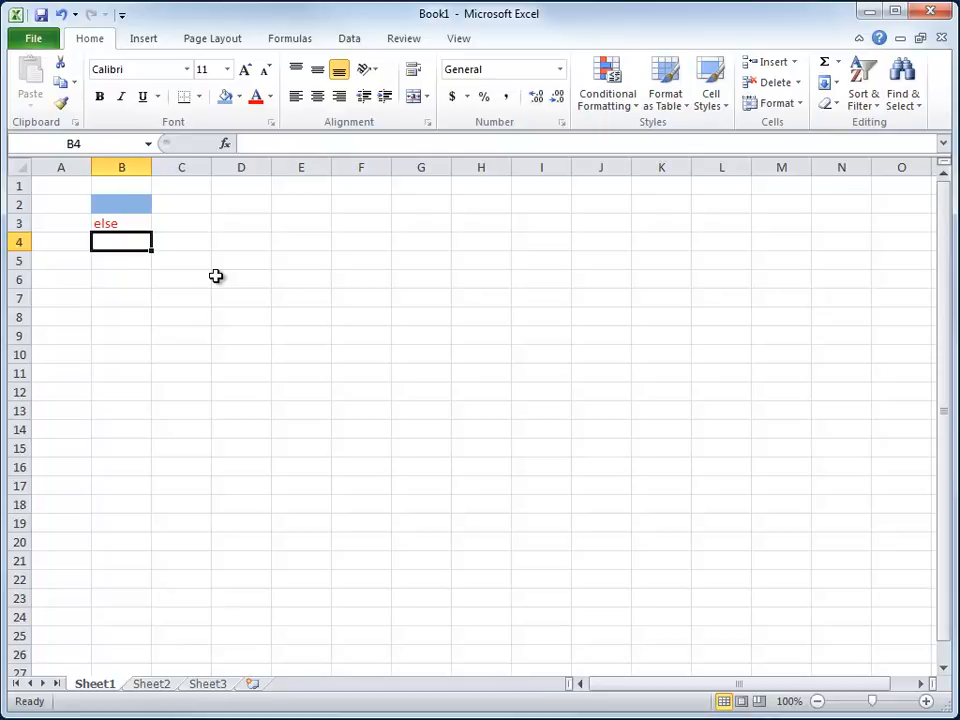
# - Delete the contents of cell B3
pyautogui.click(111, 223)
pyautogui.press('Delete')
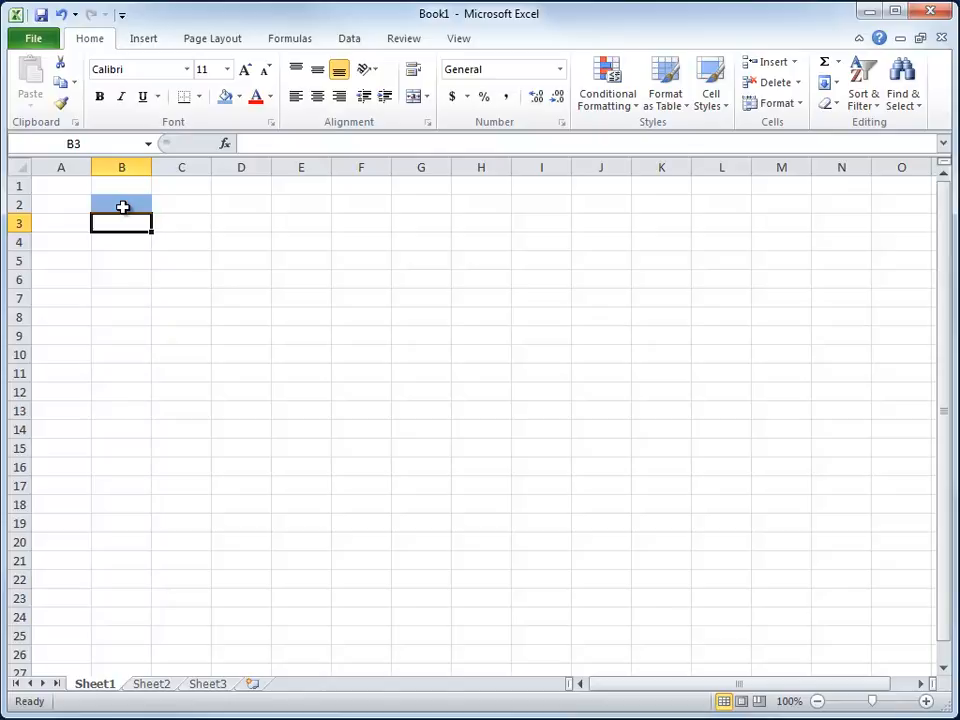
# - Apply the Accounting number format to all of column D and enter 2 in cell D2
pyautogui.click(246, 167)
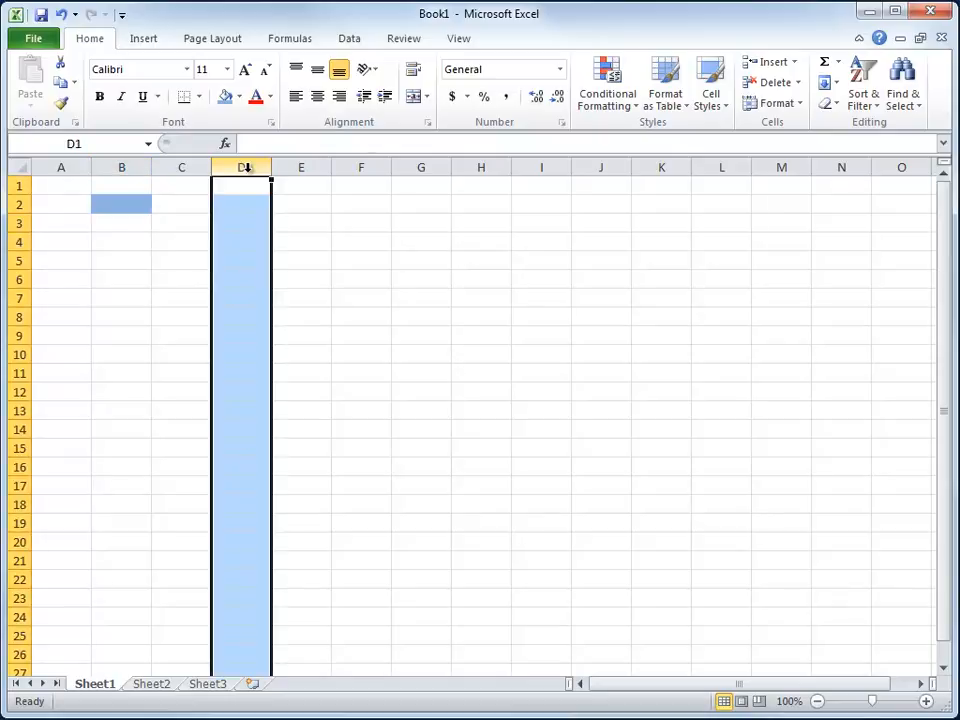
pyautogui.click(452, 98)
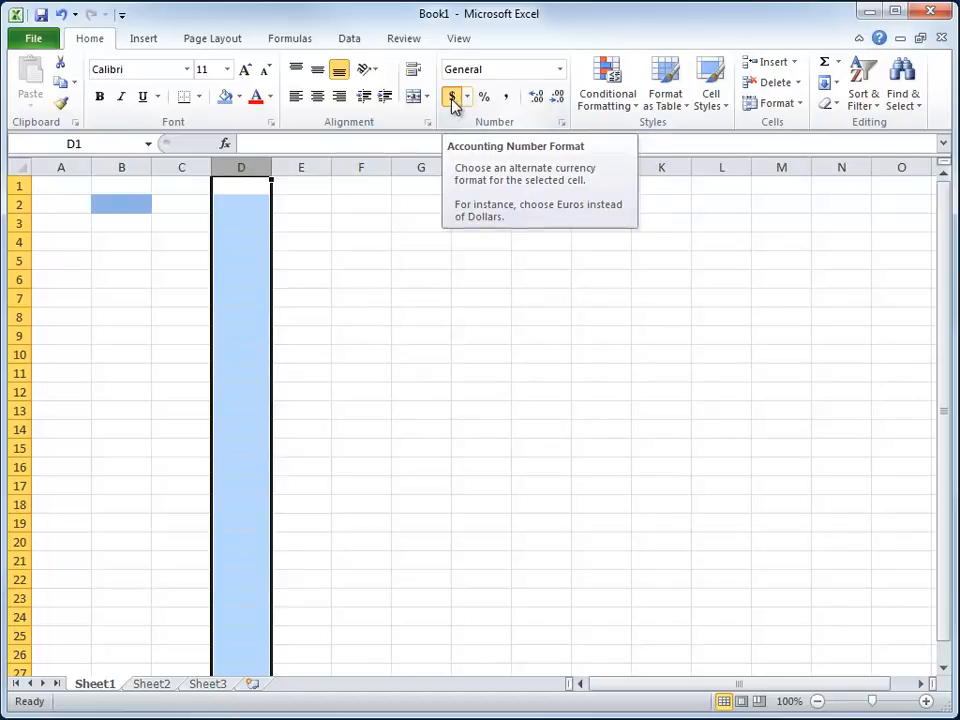
pyautogui.click(250, 186)
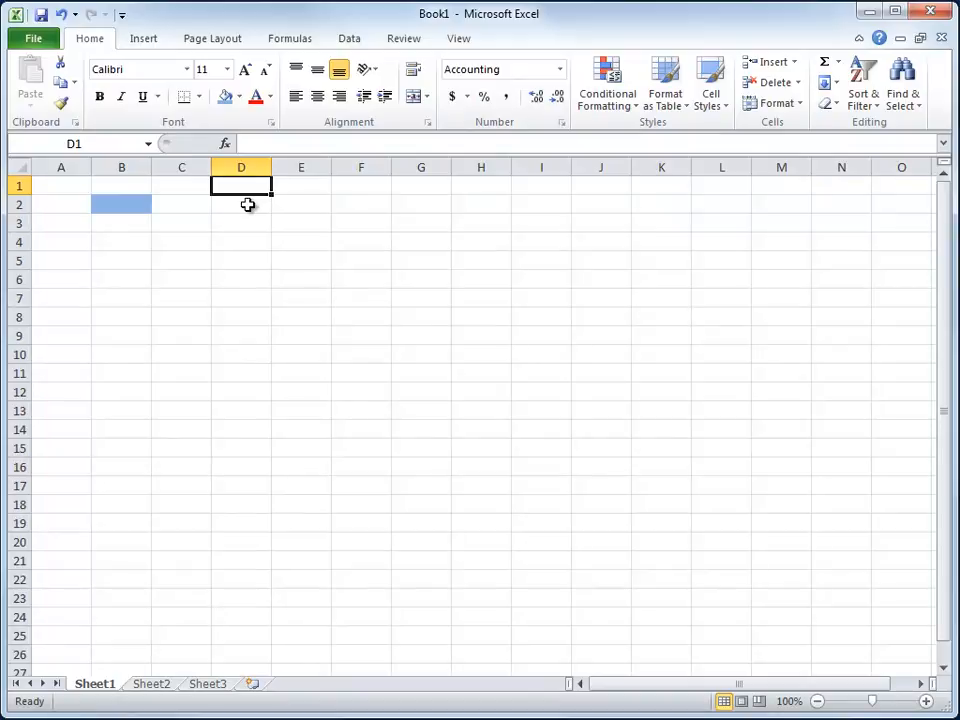
pyautogui.click(247, 204)
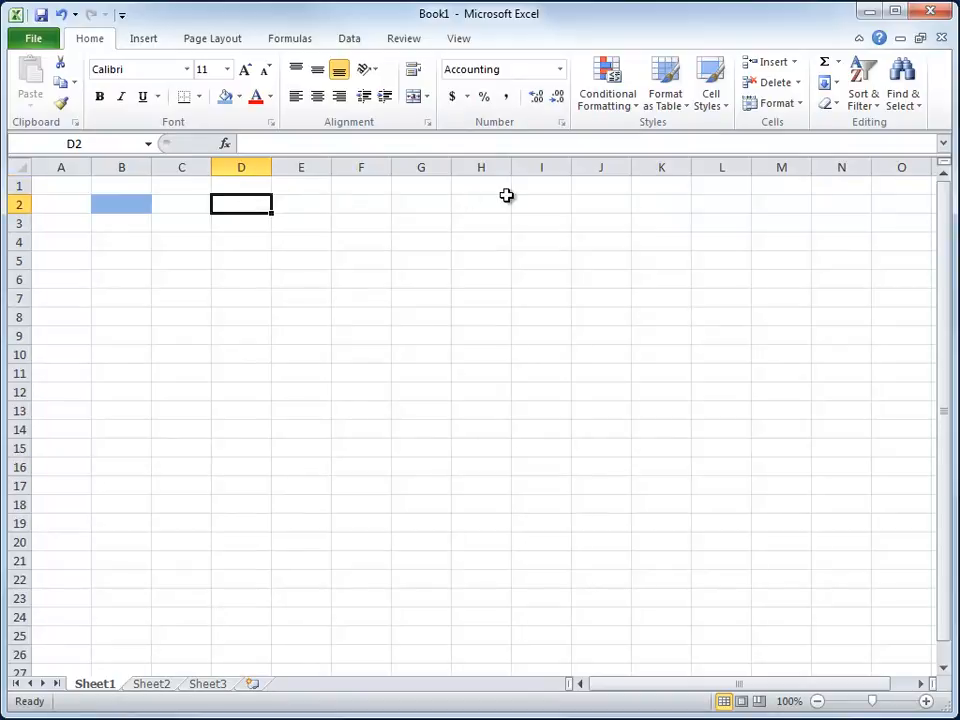
pyautogui.write('2')
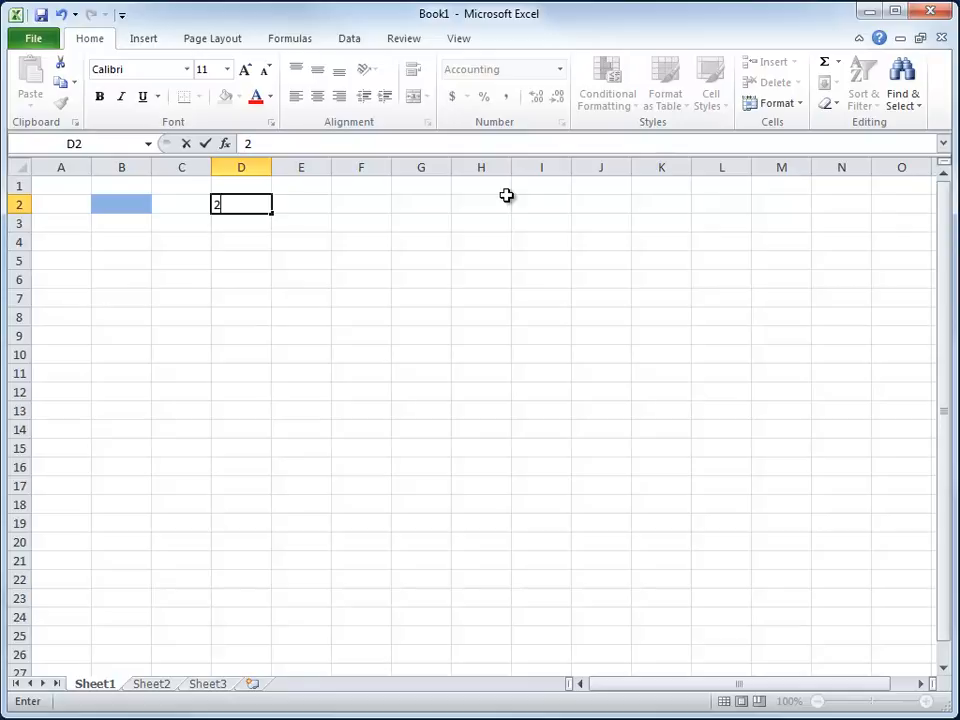
pyautogui.press('Return')
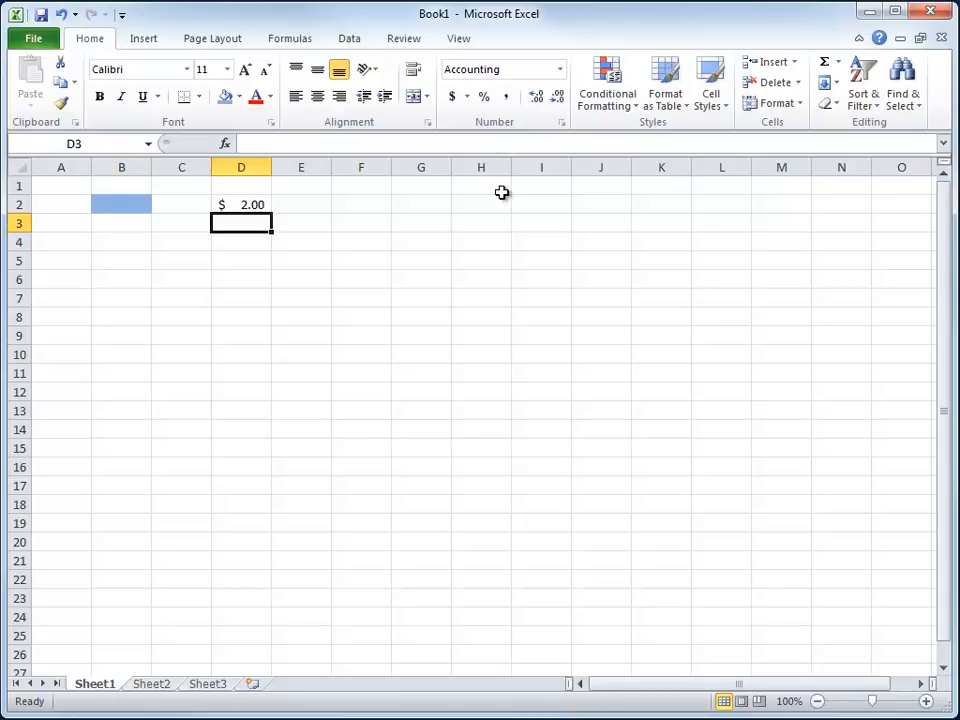
# - Enter "stuff" in the blue cell B2 and clear only that cell's formats
pyautogui.click(141, 206)
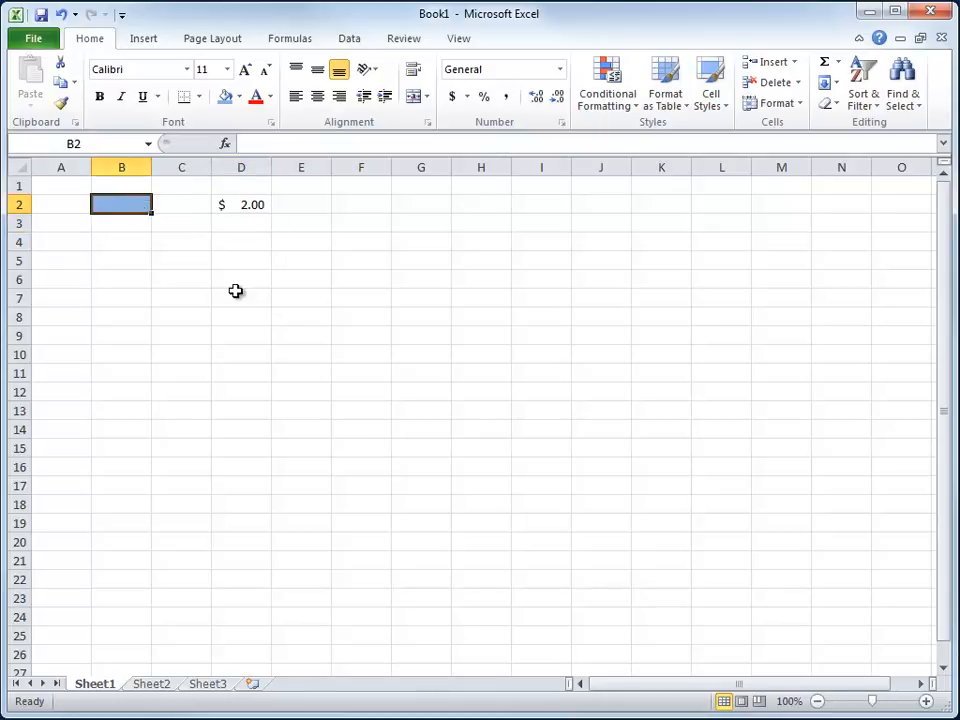
pyautogui.write('stuff')
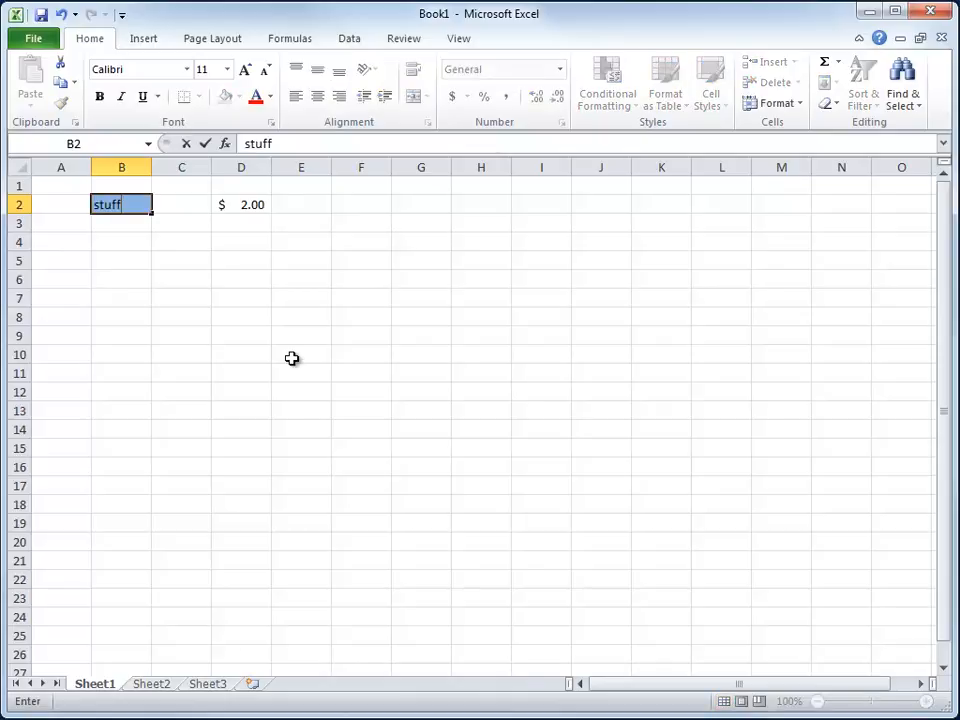
pyautogui.hotkey('ctrl', 'Return')
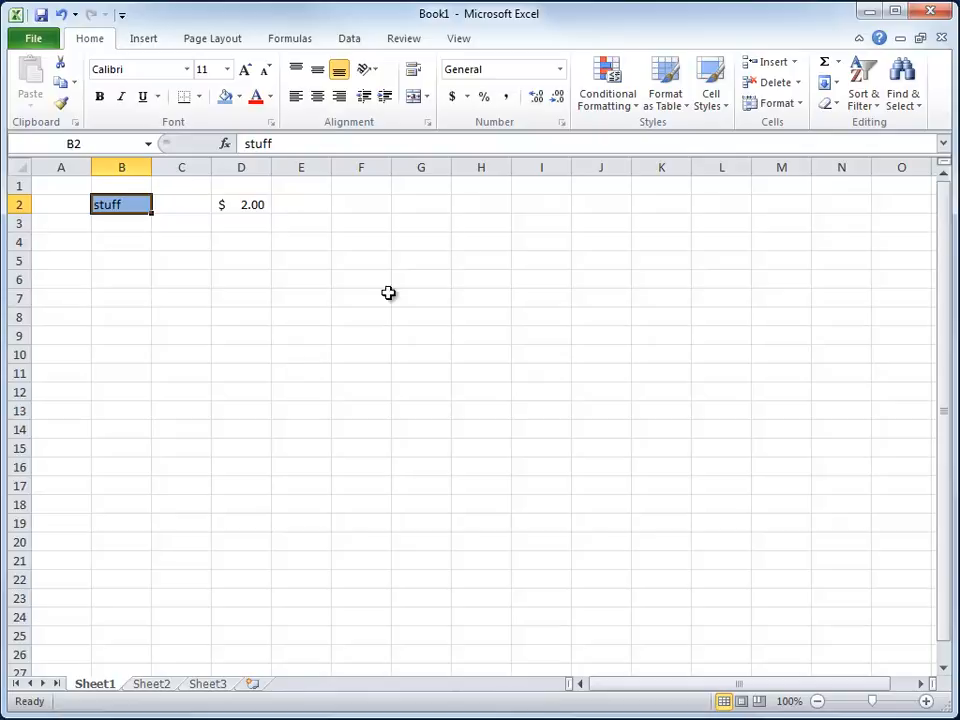
pyautogui.click(827, 107)
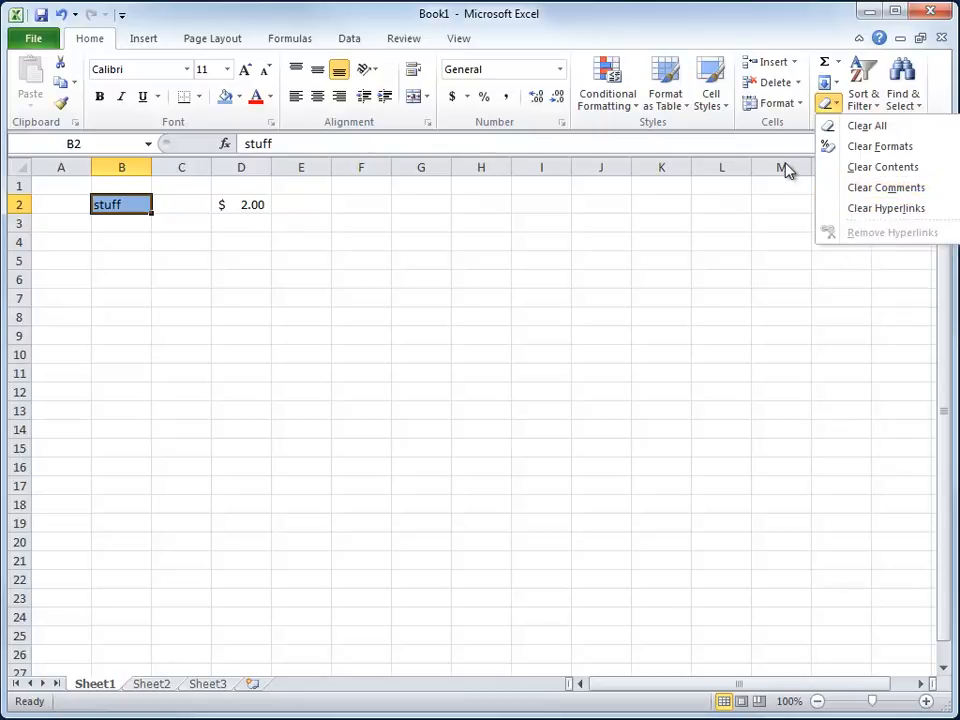
pyautogui.click(851, 147)
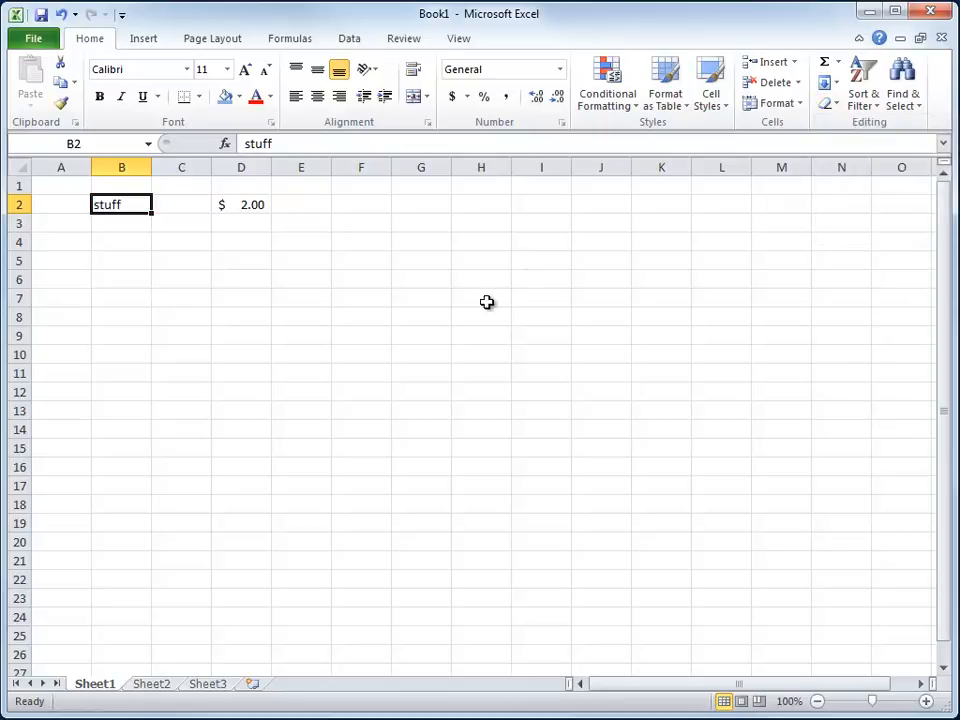
# - Clear only the formats of cell D2, leaving its value in place
pyautogui.click(240, 204)
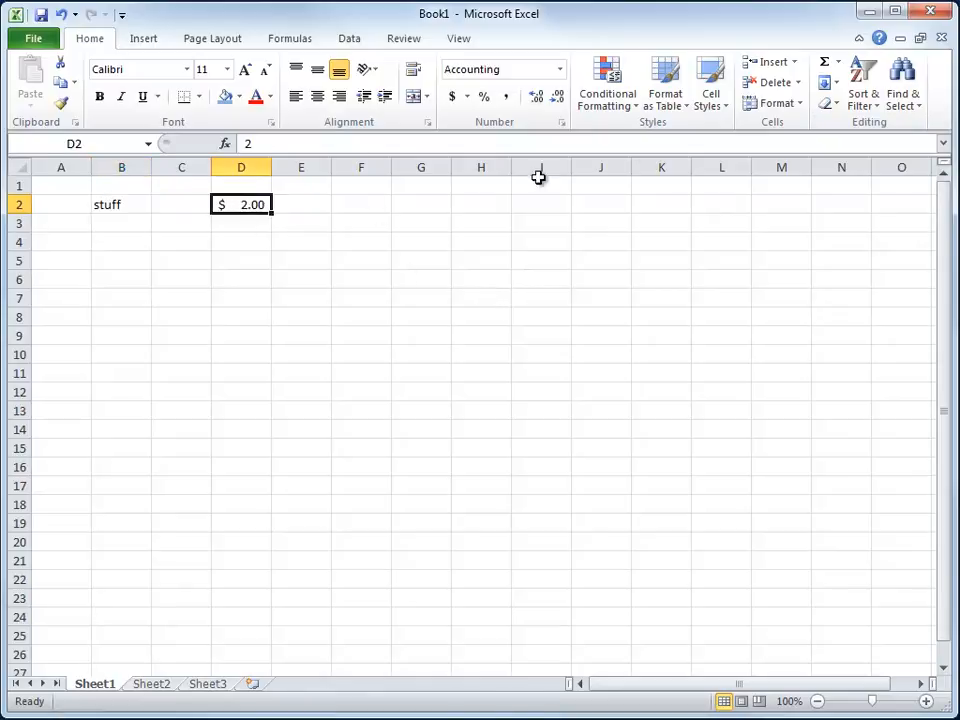
pyautogui.click(826, 104)
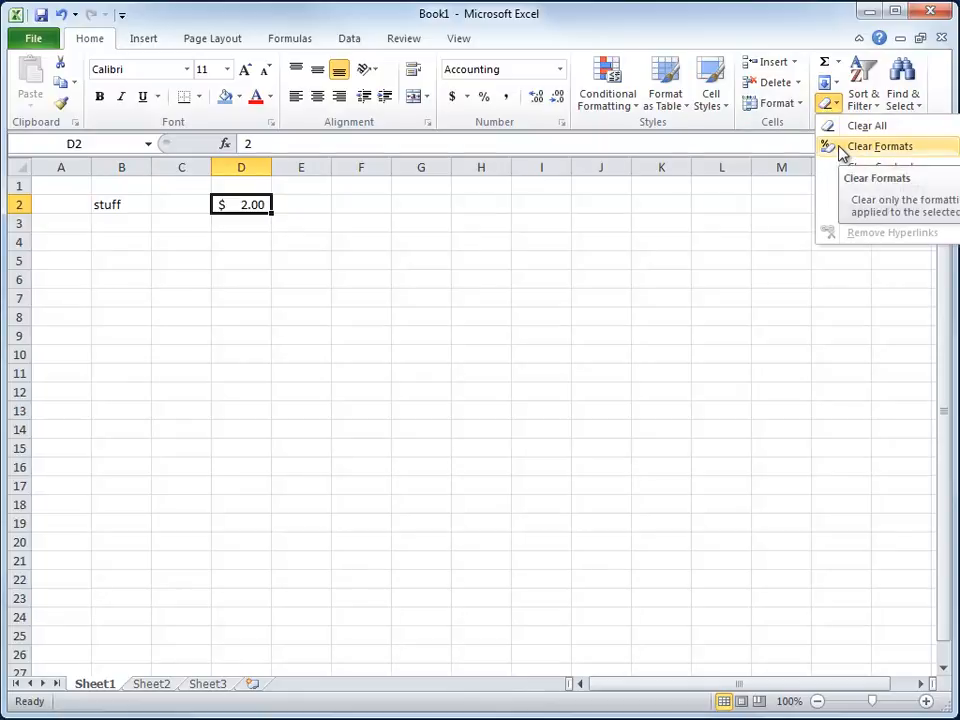
pyautogui.click(879, 146)
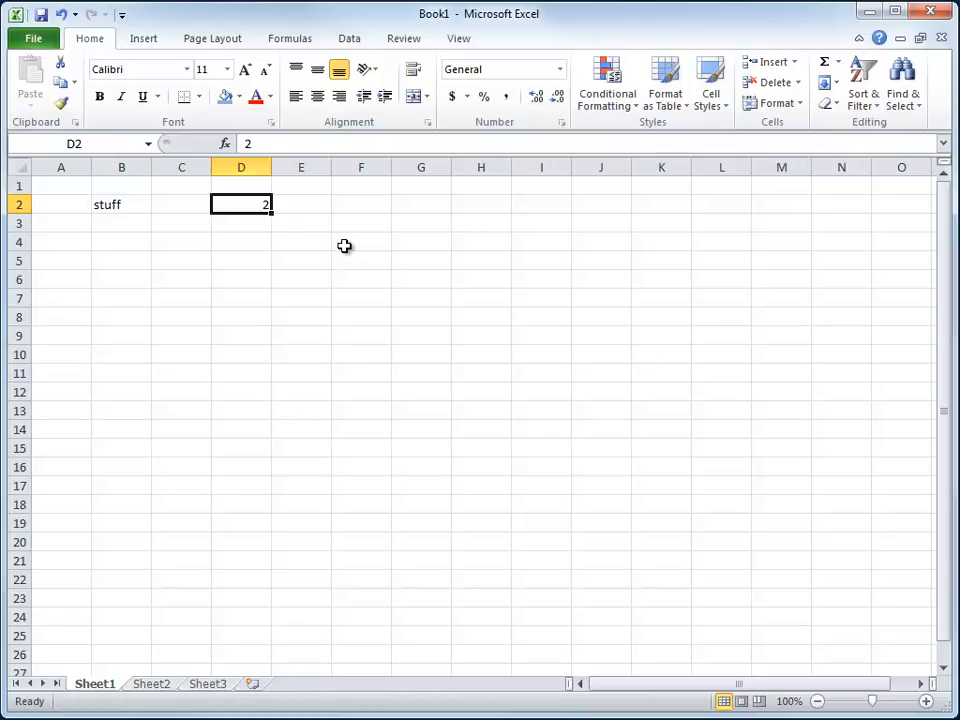
# - Remove the test entries from B2 and D2, and enter 5.9, 4.8, 3.7 and 4.7 in cells B2 through B5
pyautogui.hotkey('ctrl', 'z')
pyautogui.hotkey('ctrl', 'z')
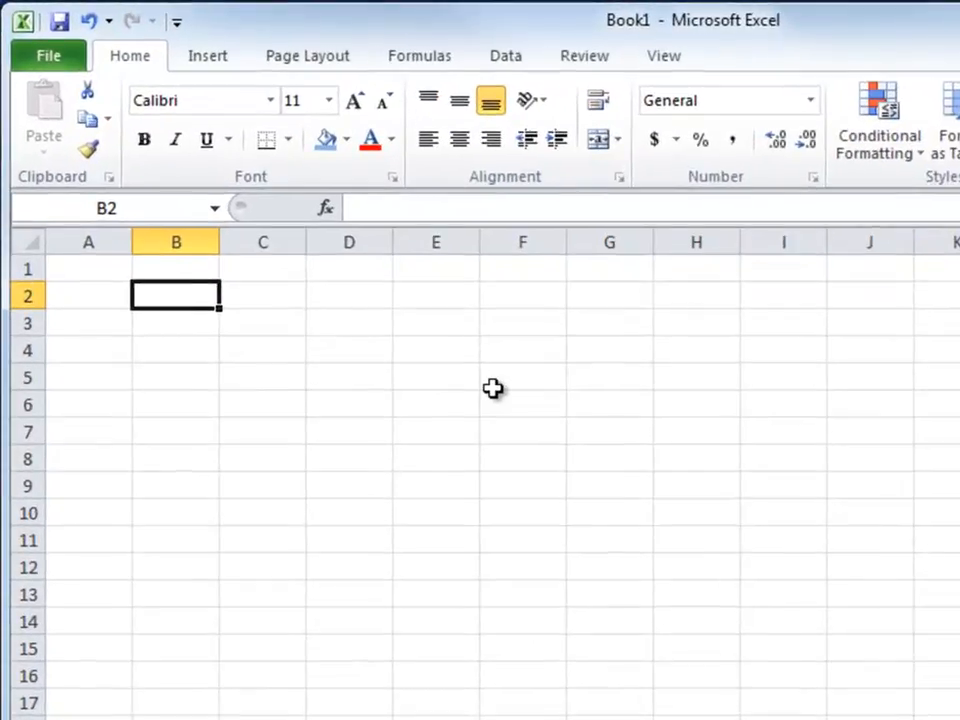
pyautogui.write('5.9')
pyautogui.press('Return')
pyautogui.write('4.8')
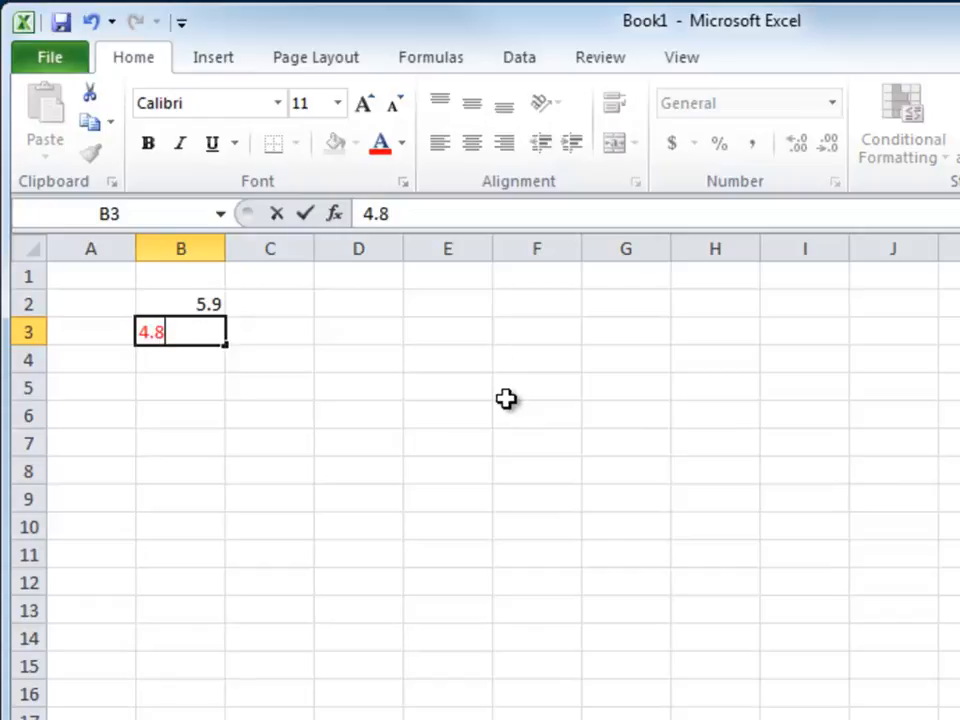
pyautogui.press('Return')
pyautogui.write('3.7')
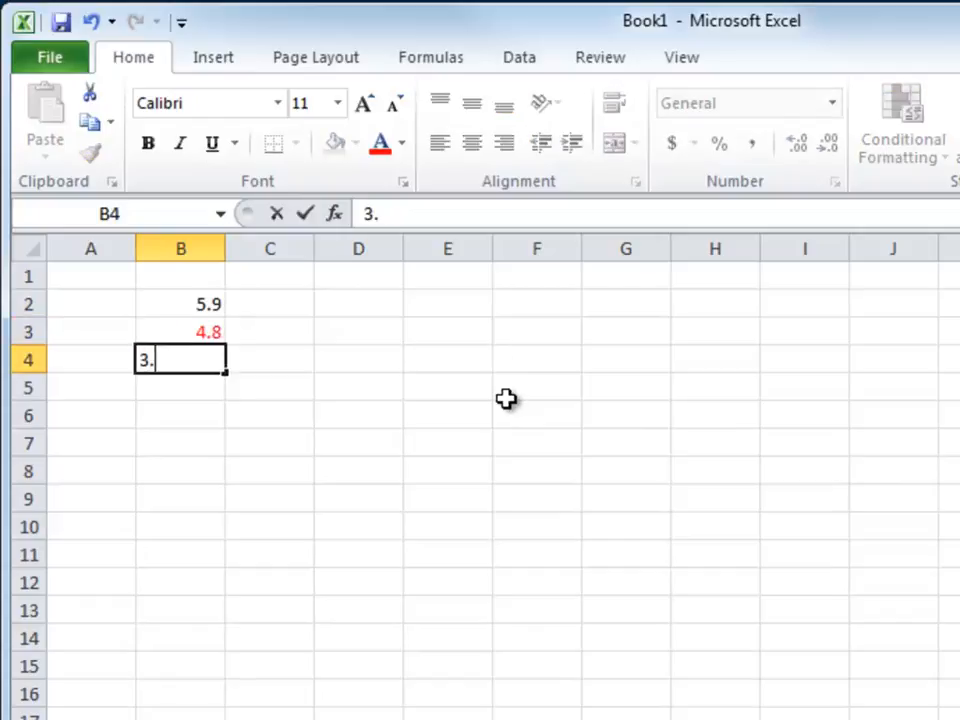
pyautogui.press('Return')
pyautogui.write('4.7')
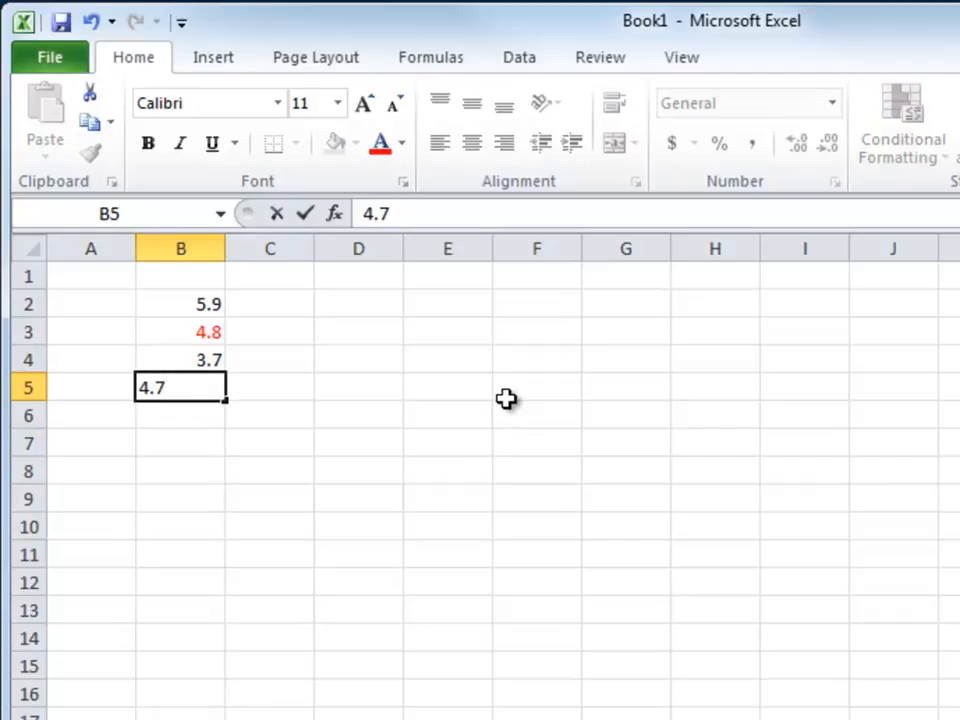
pyautogui.press('Return')
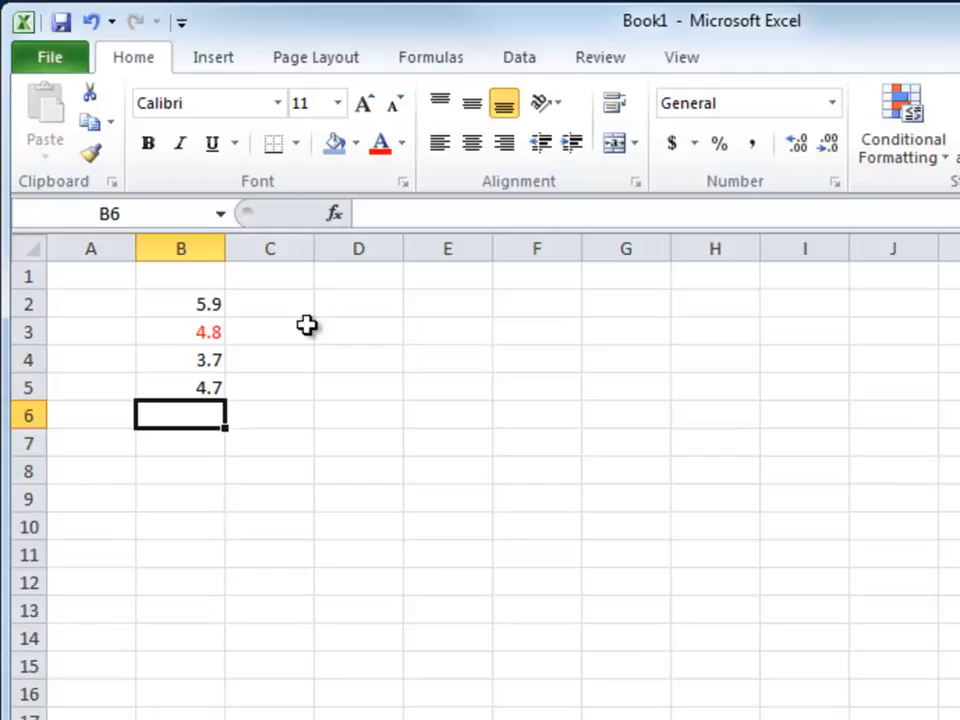
# - Clear the formats of the entire worksheet and select cell C2
pyautogui.click(212, 332)
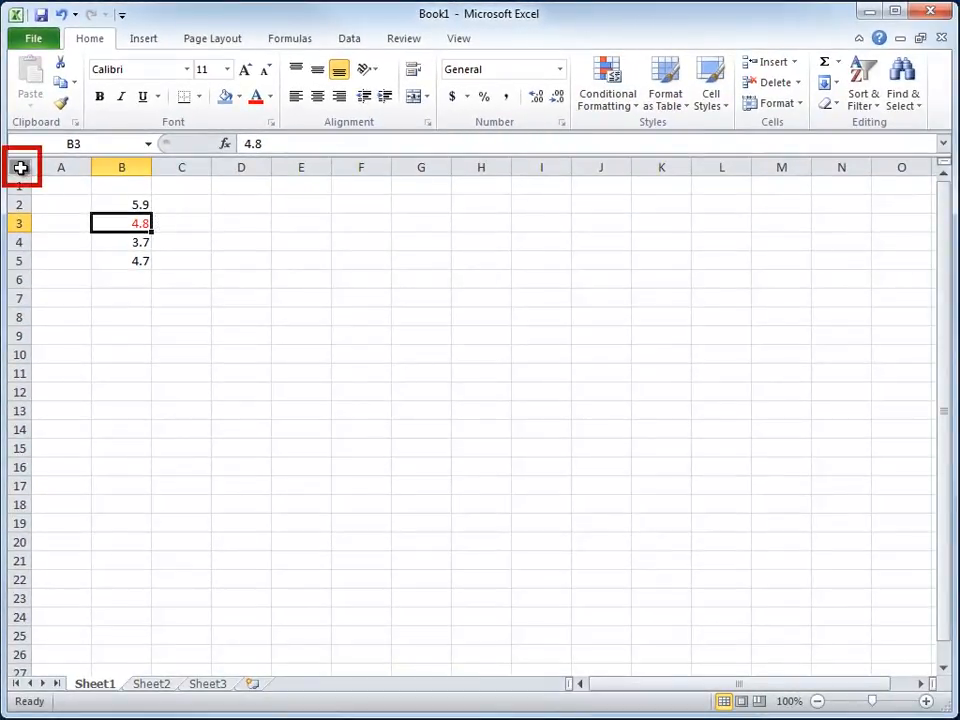
pyautogui.click(20, 168)
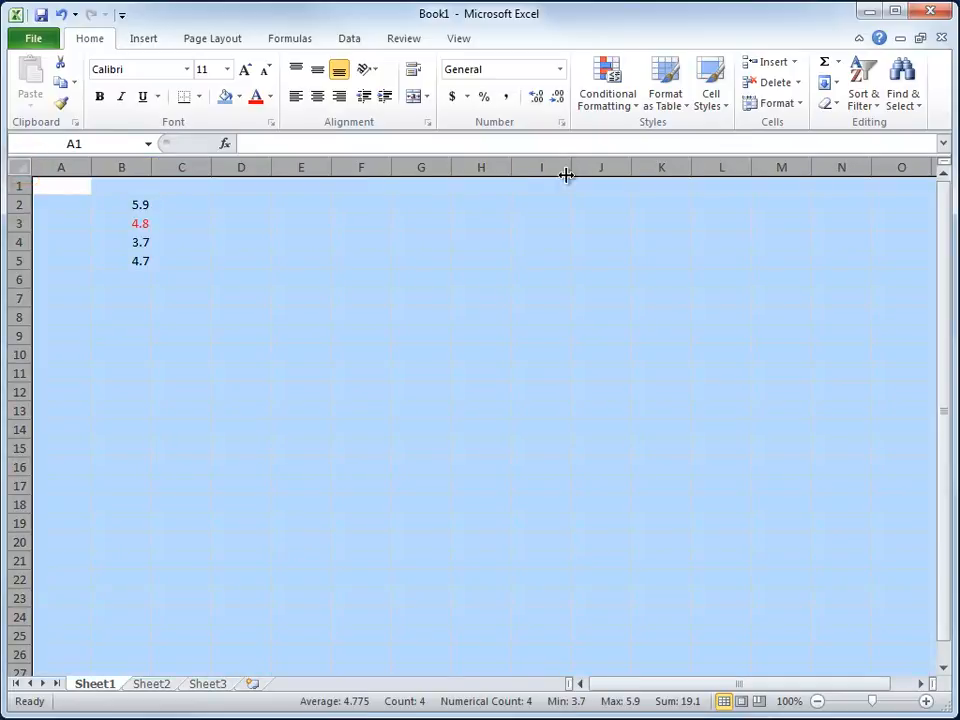
pyautogui.click(828, 106)
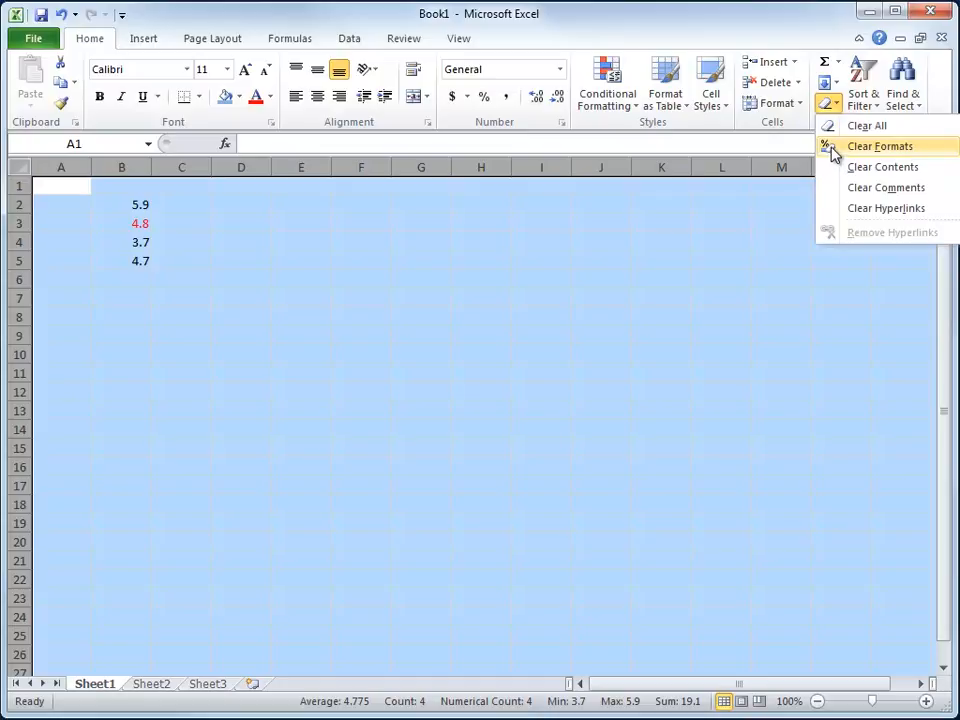
pyautogui.click(879, 146)
pyautogui.click(181, 204)
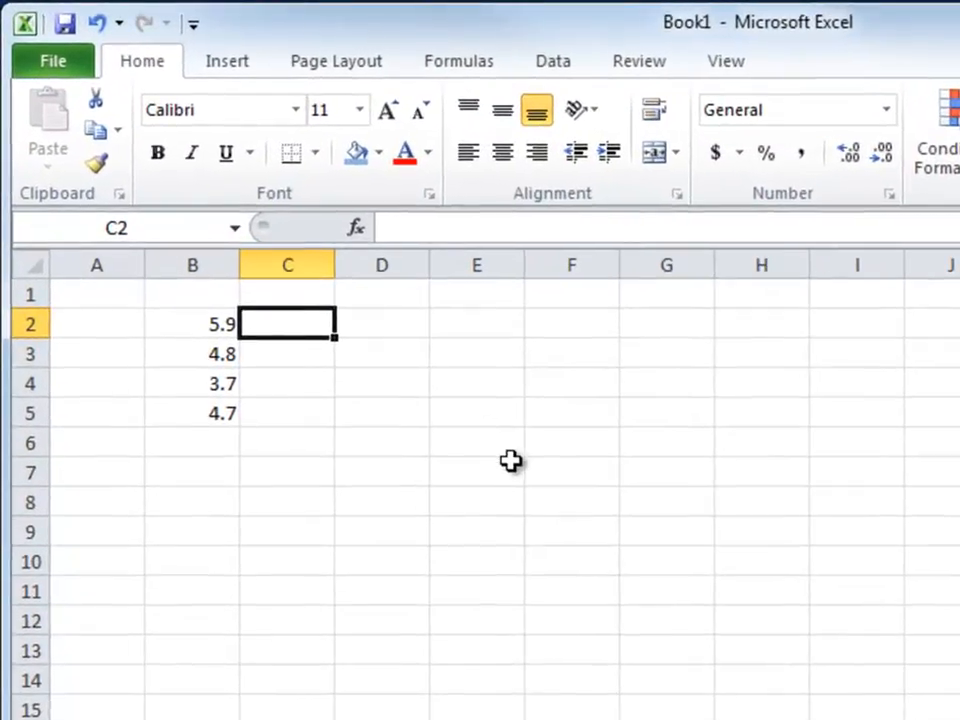
# - Enter 6, 5, 4 and 5 in cells C2 through C5
pyautogui.write('6')
pyautogui.press('Return')
pyautogui.write('5')
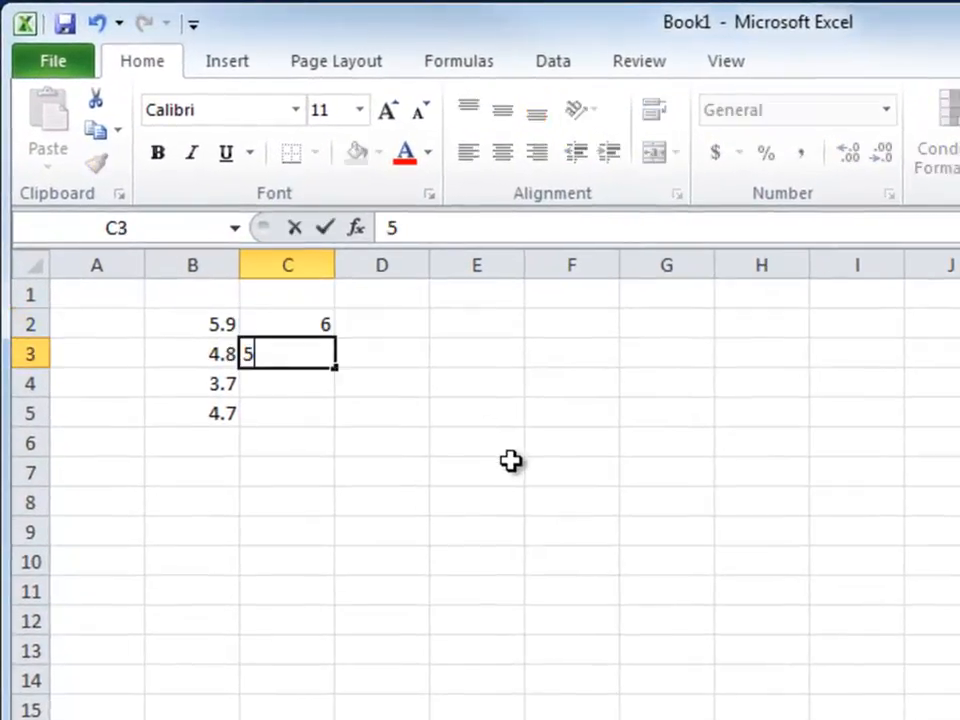
pyautogui.press('Return')
pyautogui.write('4')
pyautogui.press('Return')
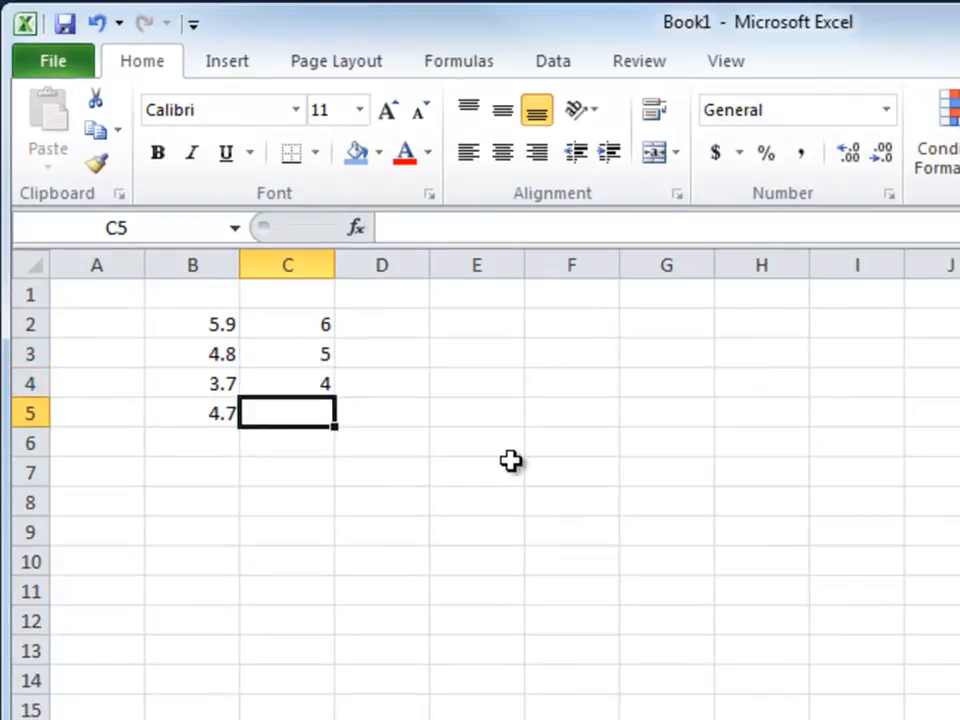
pyautogui.write('5')
pyautogui.press('Return')
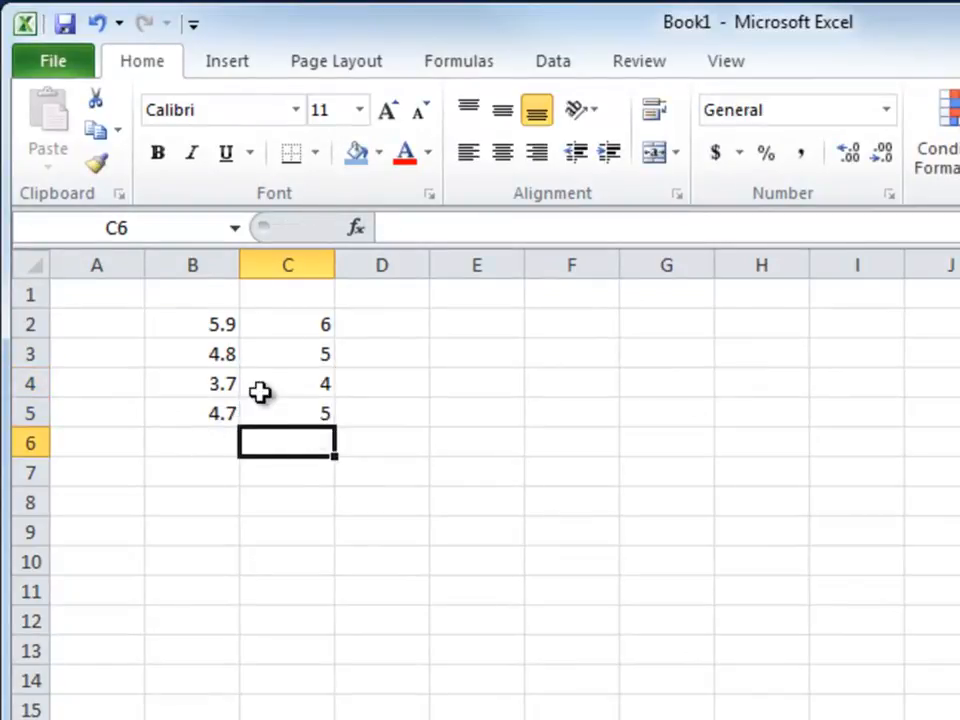
# - Total columns B and C in row 6 with AutoSum and fill the totals in B6:C6 with yellow
pyautogui.moveTo(214, 323); pyautogui.dragTo(272, 437)
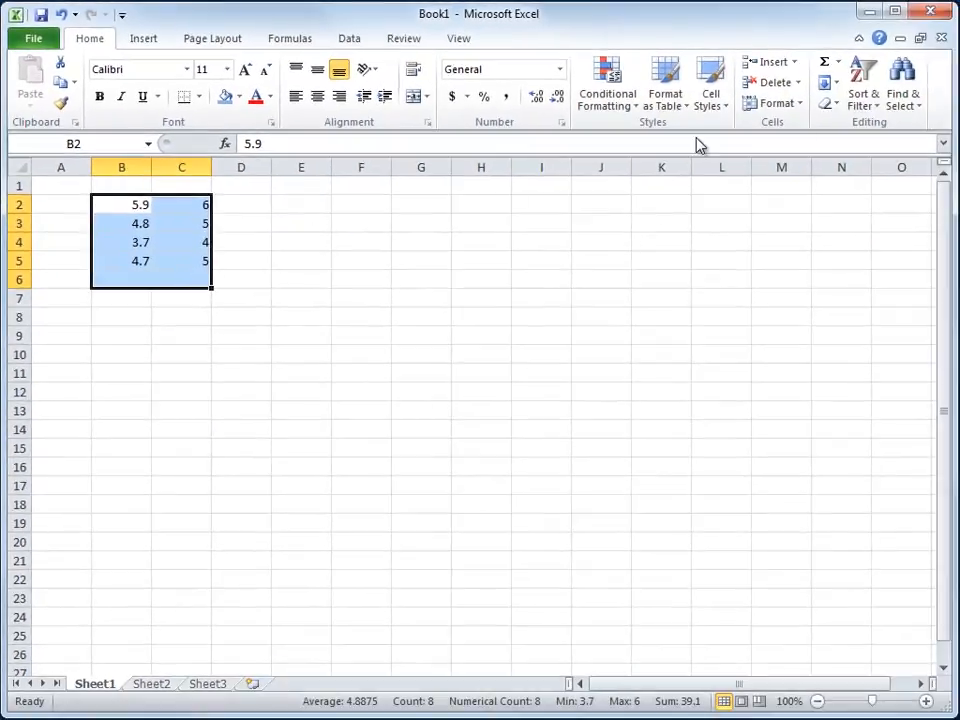
pyautogui.click(824, 63)
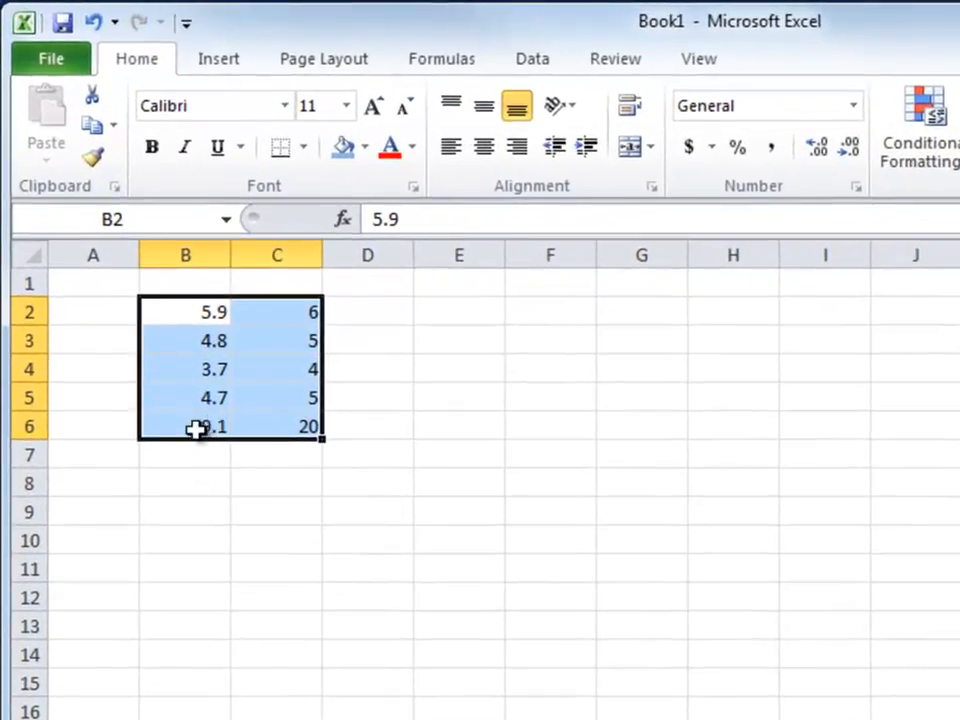
pyautogui.moveTo(144, 312); pyautogui.dragTo(218, 313)
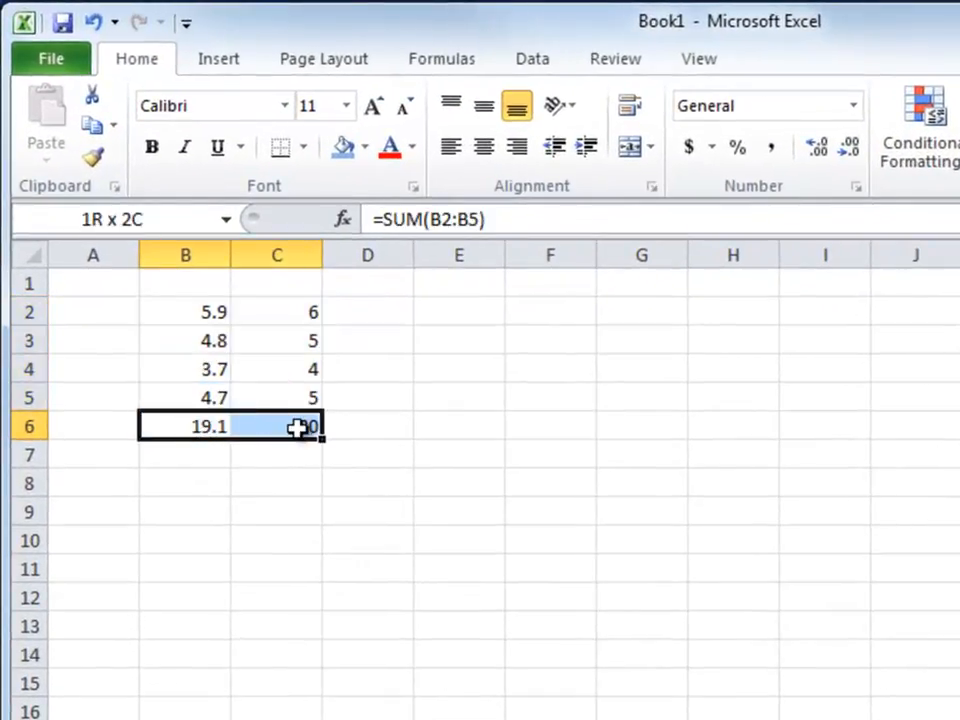
pyautogui.click(365, 148)
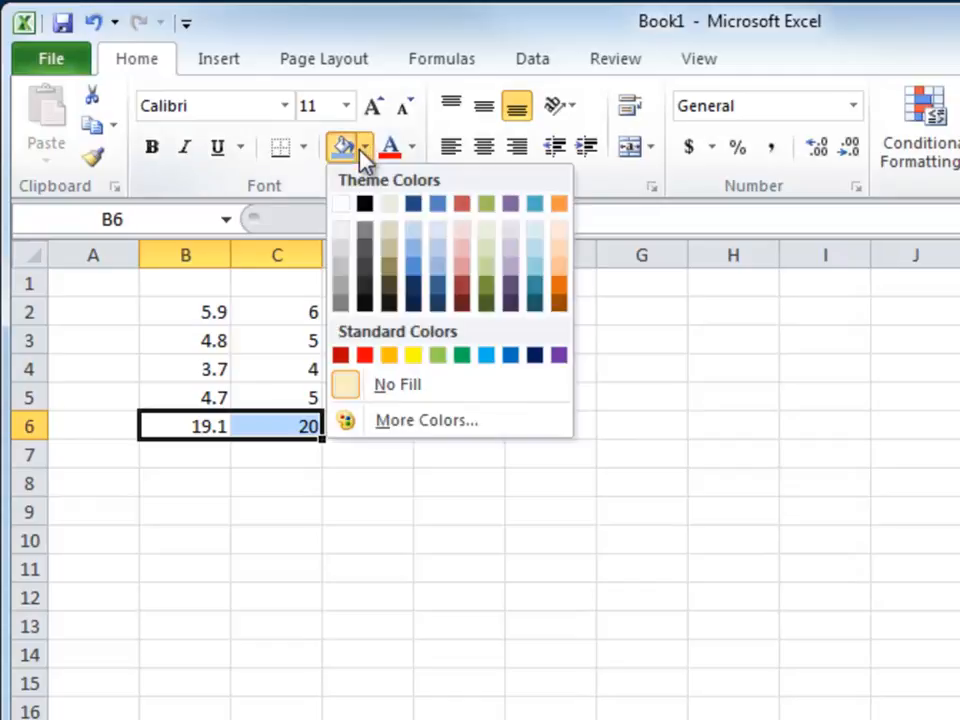
pyautogui.click(412, 356)
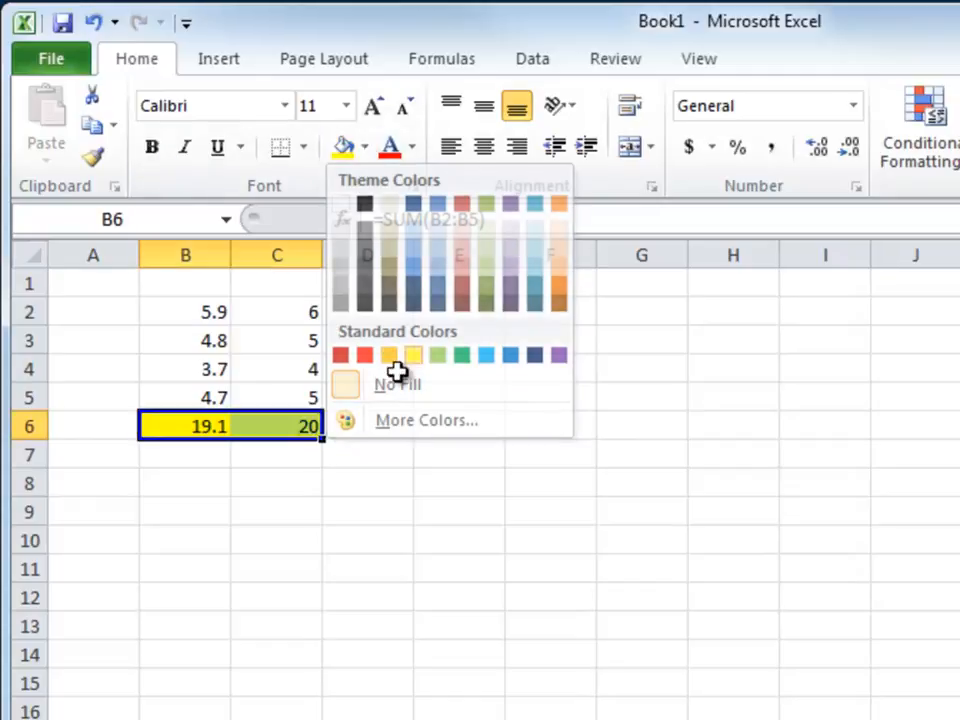
pyautogui.click(210, 476)
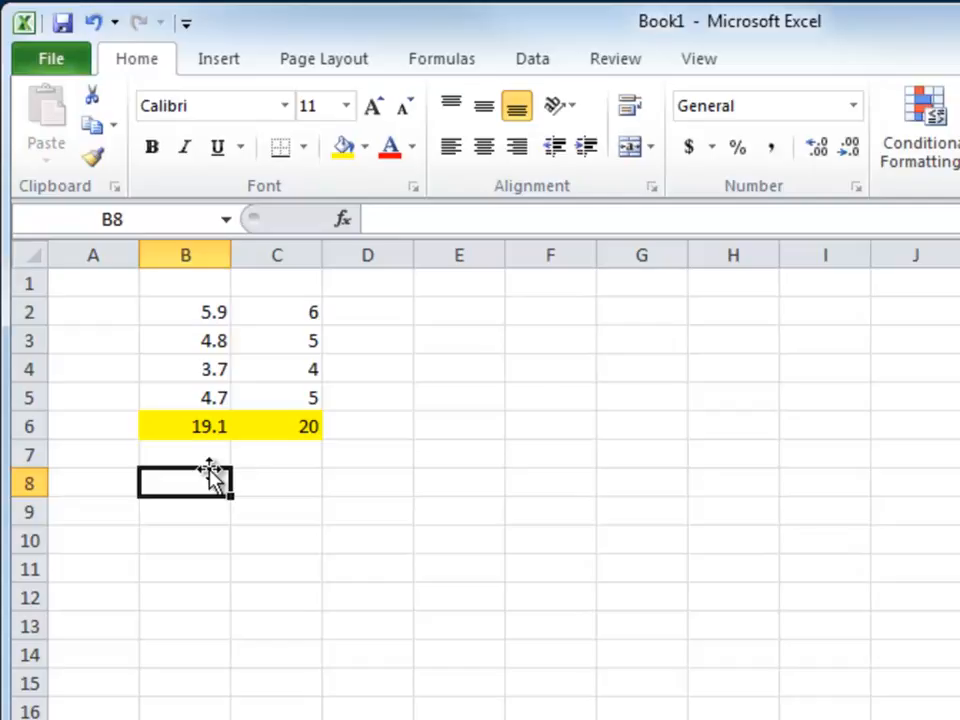
# - Decrease the decimals of B2:B5 to show whole numbers, and select the total in B6
pyautogui.moveTo(212, 310); pyautogui.dragTo(204, 392)
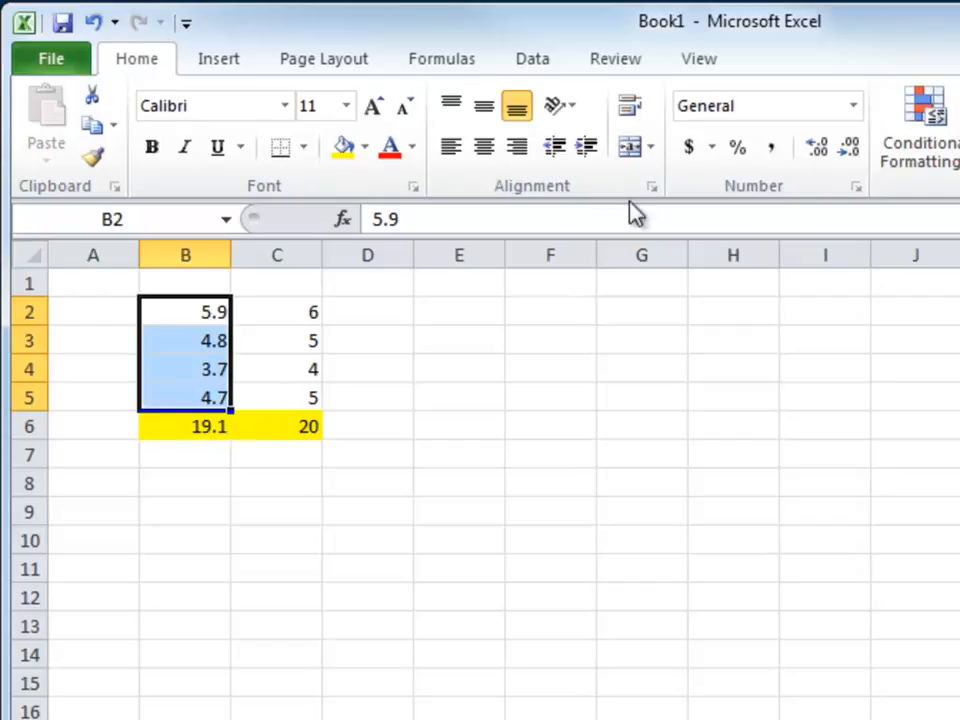
pyautogui.click(849, 150)
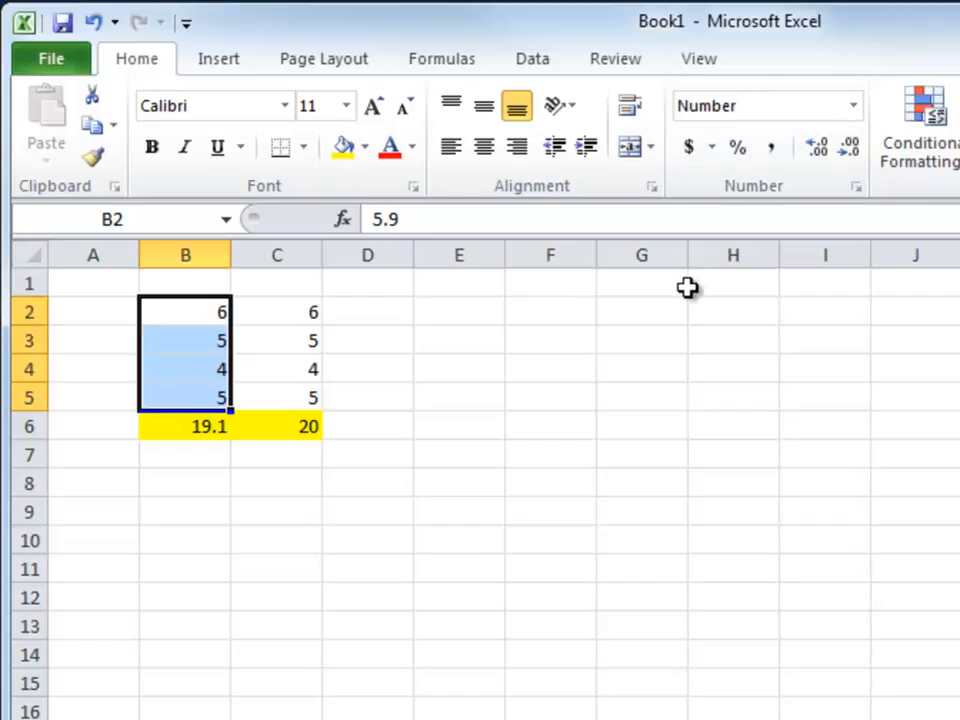
pyautogui.click(193, 431)
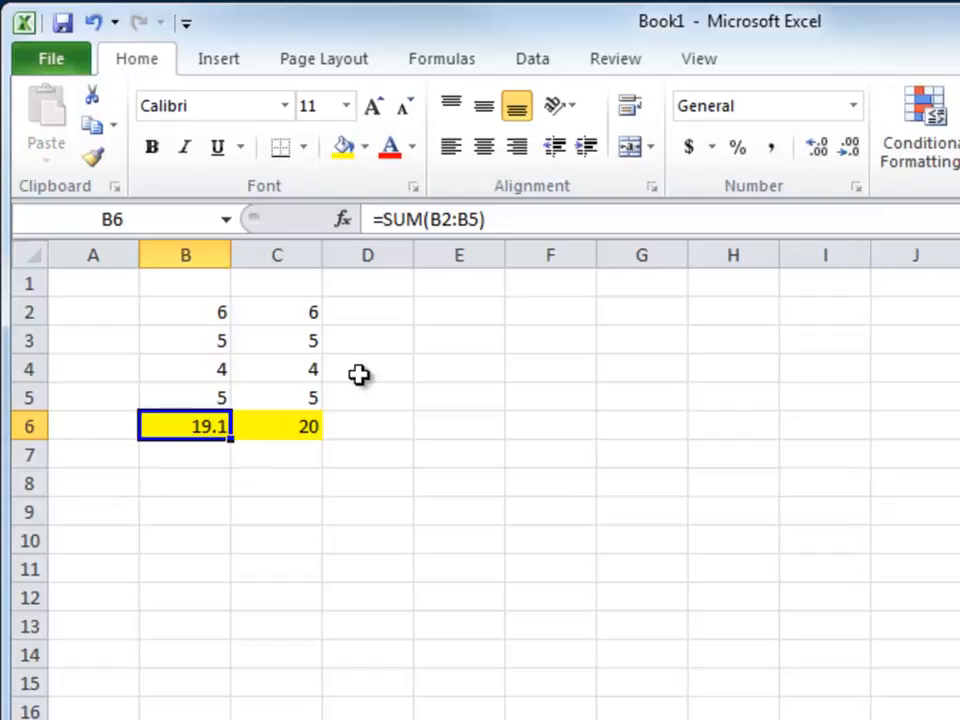
# - Compare the displayed values and SUM totals of columns B and C row by row
pyautogui.moveTo(317, 311); pyautogui.dragTo(303, 399)
pyautogui.click(304, 430)
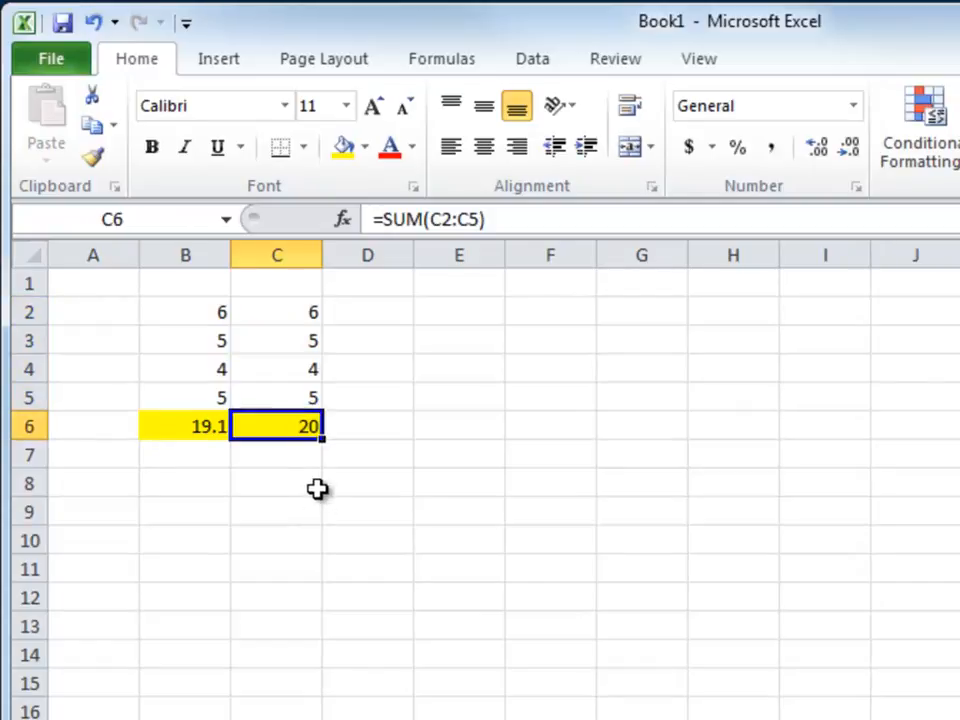
pyautogui.click(203, 432)
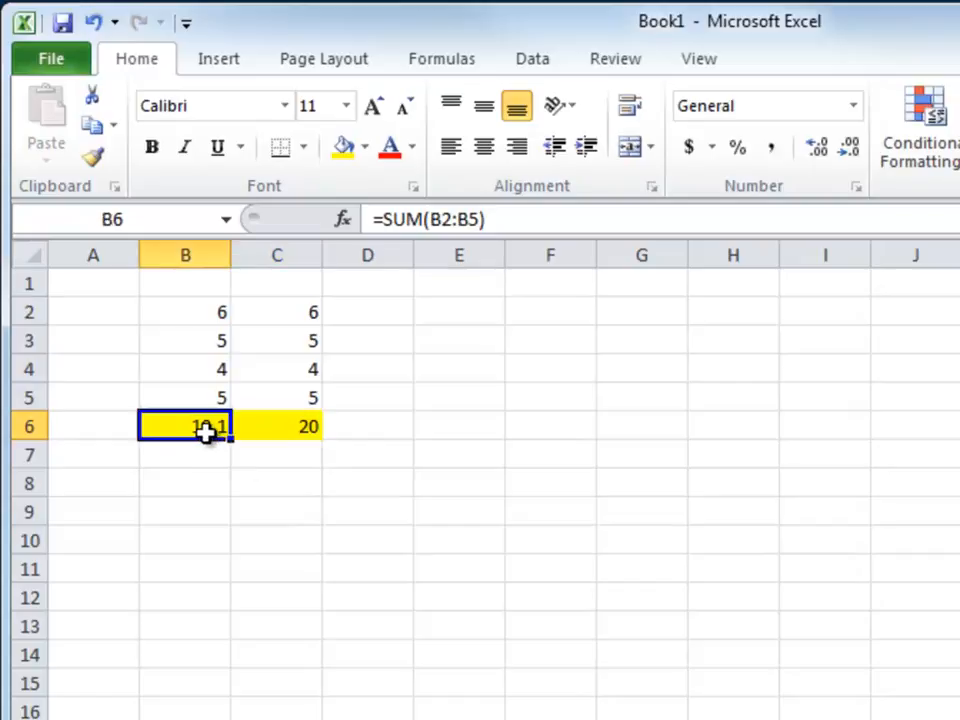
pyautogui.click(292, 432)
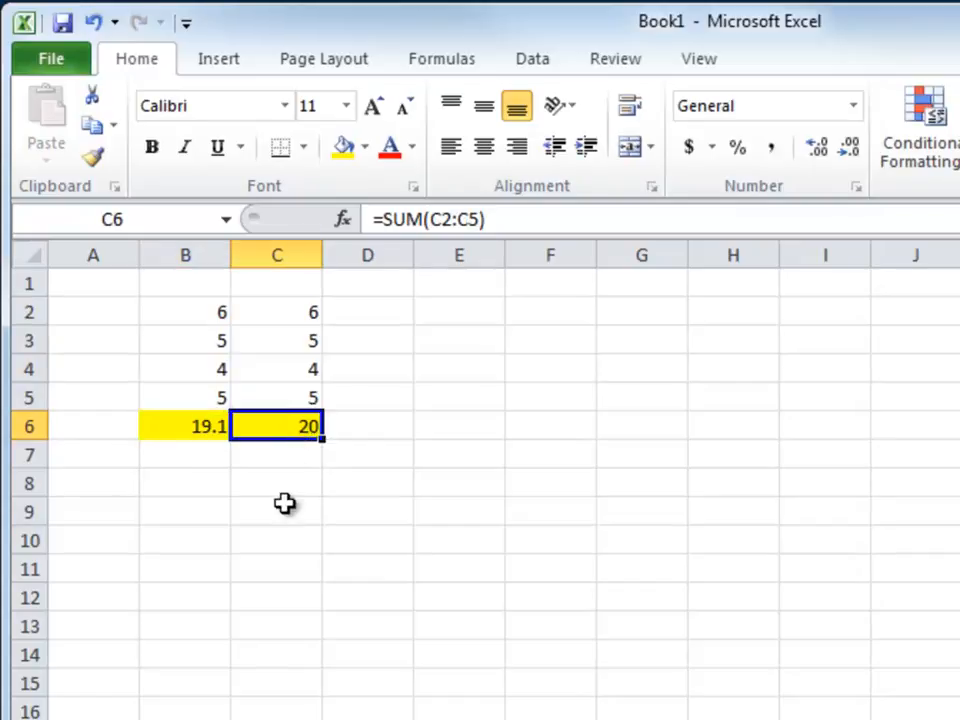
pyautogui.moveTo(212, 313); pyautogui.dragTo(279, 343)
pyautogui.moveTo(223, 372); pyautogui.dragTo(281, 369)
pyautogui.moveTo(220, 398); pyautogui.dragTo(287, 392)
pyautogui.click(240, 484)
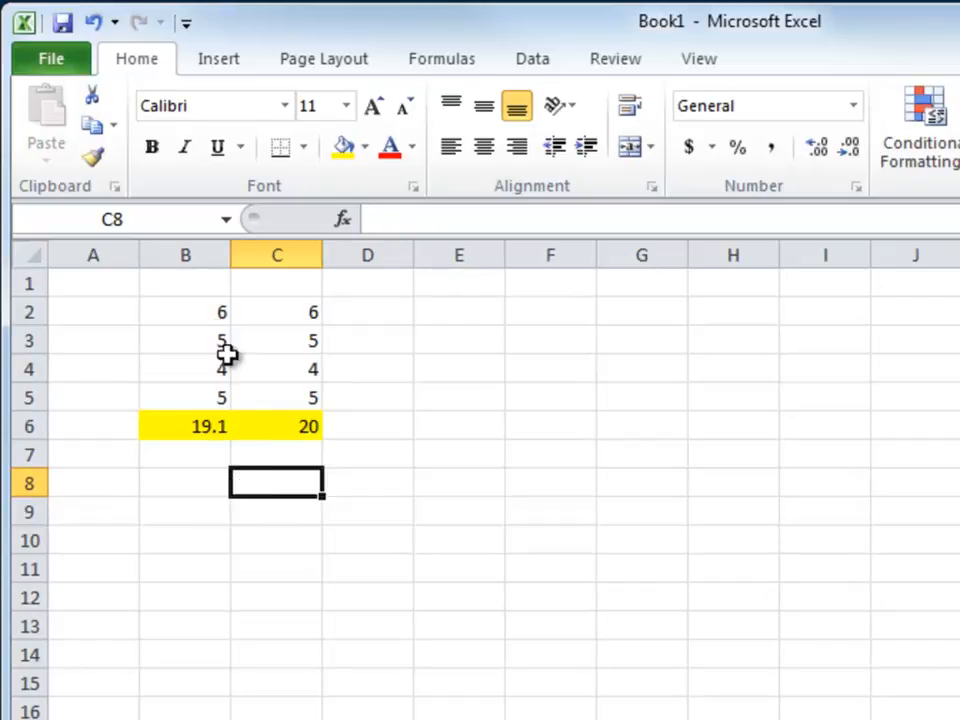
# - Examine the stored values behind the rounded numbers in B2 through B5, and select that range
pyautogui.click(213, 316)
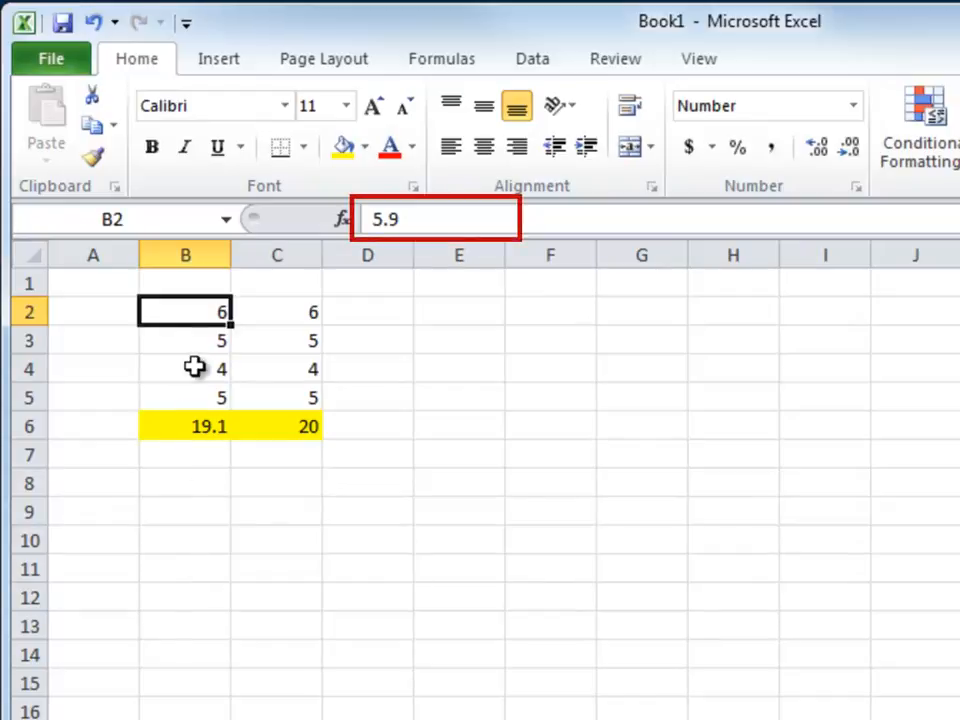
pyautogui.click(210, 338)
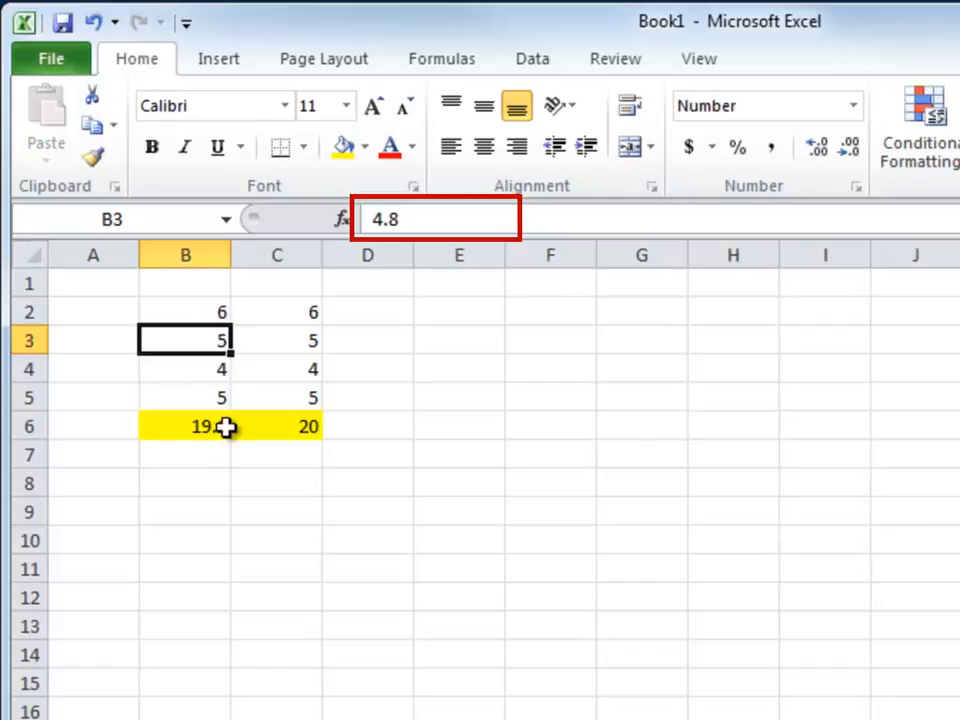
pyautogui.click(221, 376)
pyautogui.click(215, 400)
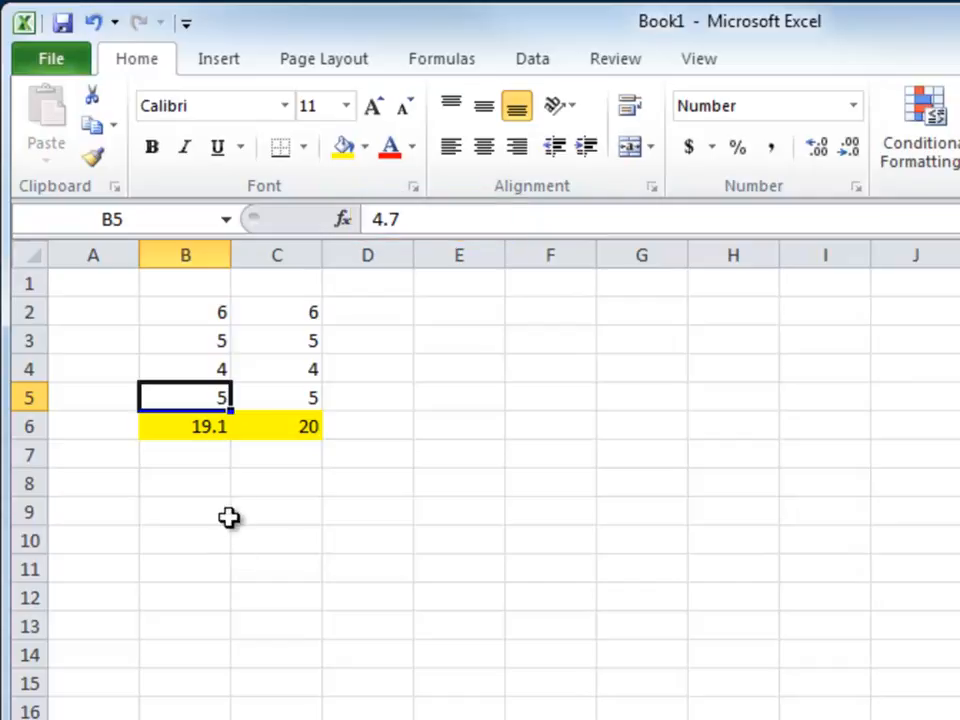
pyautogui.moveTo(206, 314); pyautogui.dragTo(202, 395)
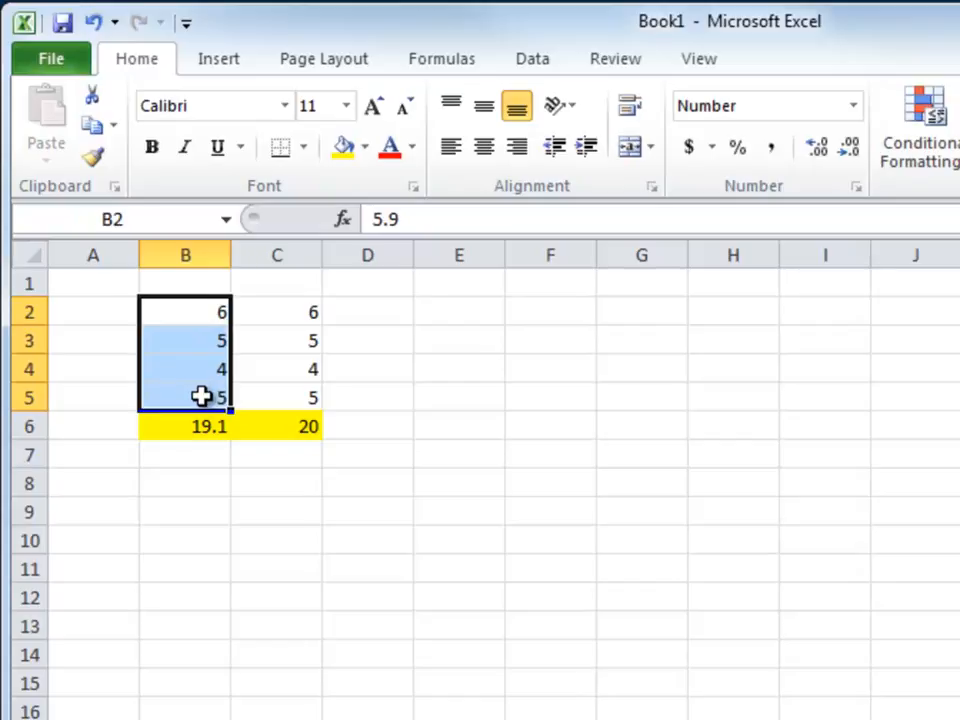